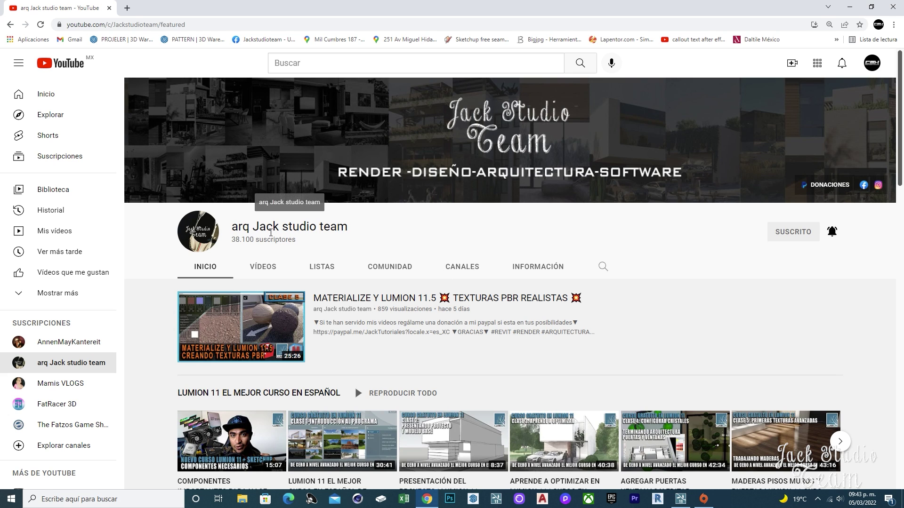
Open the PACKS JACKSTUDIOTEAM LUMION playlist from the channel's playlists.
{"action": "left_click", "coordinate": [322, 268]}
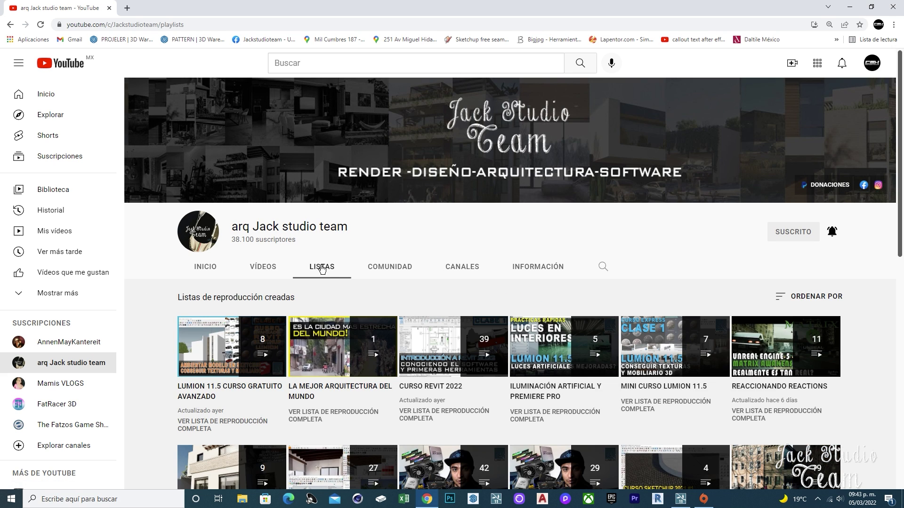
{"action": "scroll", "coordinate": [535, 185], "scroll_direction": "down", "scroll_amount": 5}
{"action": "scroll", "coordinate": [536, 185], "scroll_direction": "down", "scroll_amount": 5}
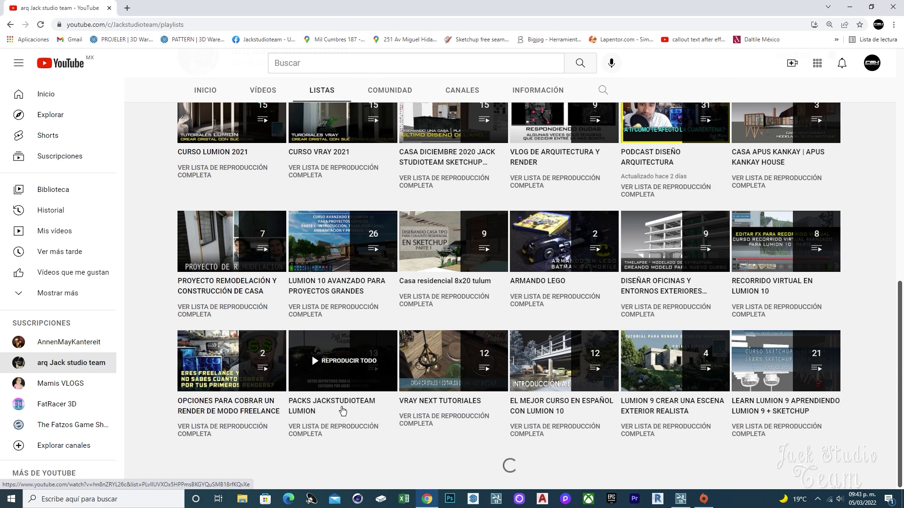
{"action": "left_click", "coordinate": [343, 411]}
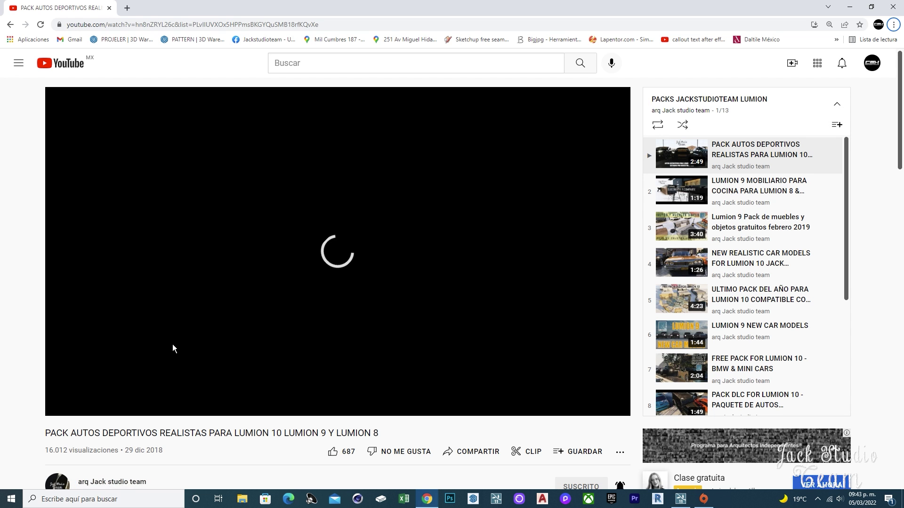
{"action": "scroll", "coordinate": [162, 377], "scroll_direction": "down", "scroll_amount": 1}
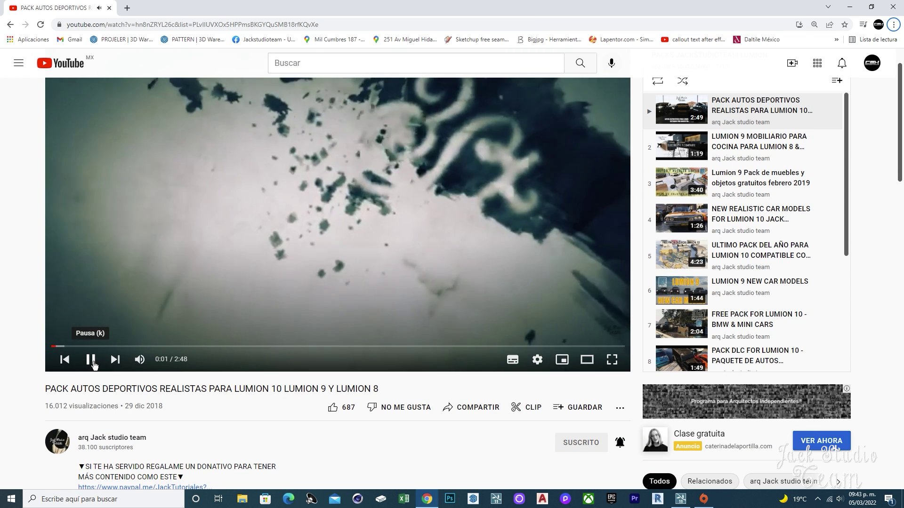
Pause the first car-pack video and expand its description to show the download link.
{"action": "left_click", "coordinate": [91, 360]}
{"action": "scroll", "coordinate": [91, 360], "scroll_direction": "up", "scroll_amount": 1}
{"action": "scroll", "coordinate": [254, 262], "scroll_direction": "down", "scroll_amount": 4}
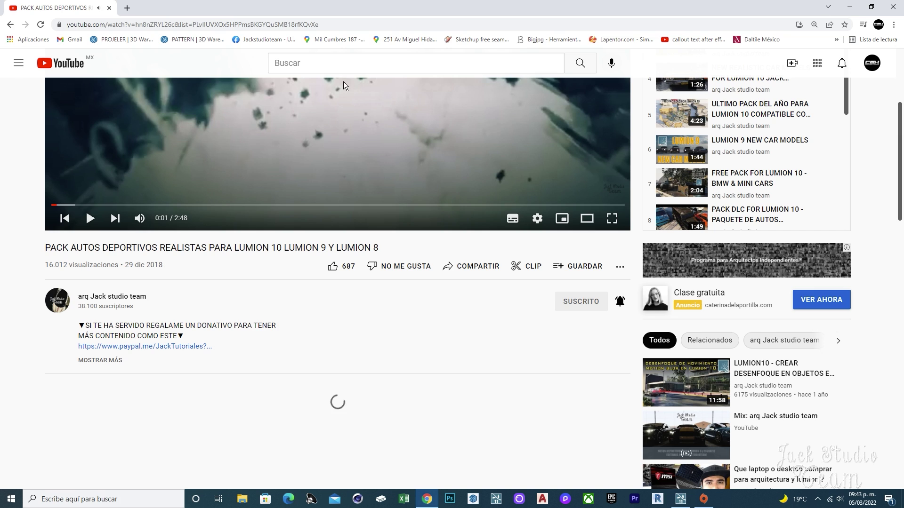
{"action": "left_click", "coordinate": [99, 361]}
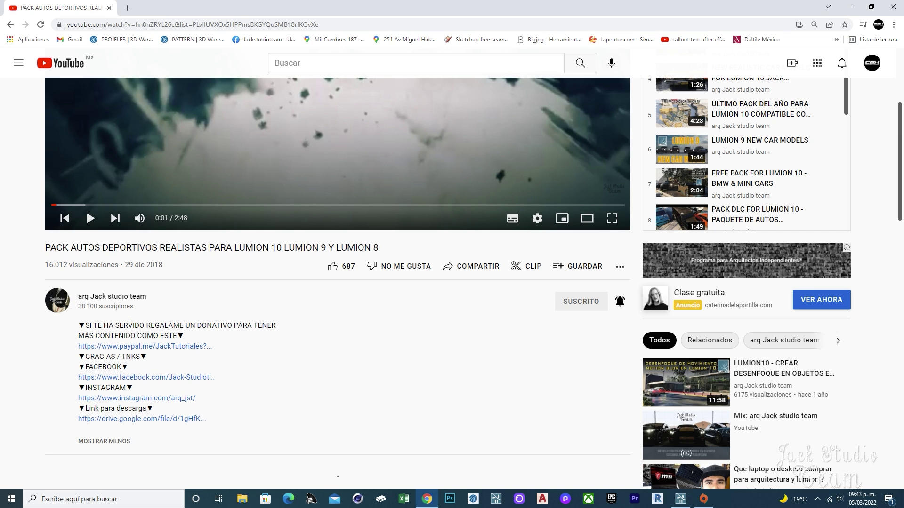
{"action": "scroll", "coordinate": [94, 336], "scroll_direction": "down", "scroll_amount": 1}
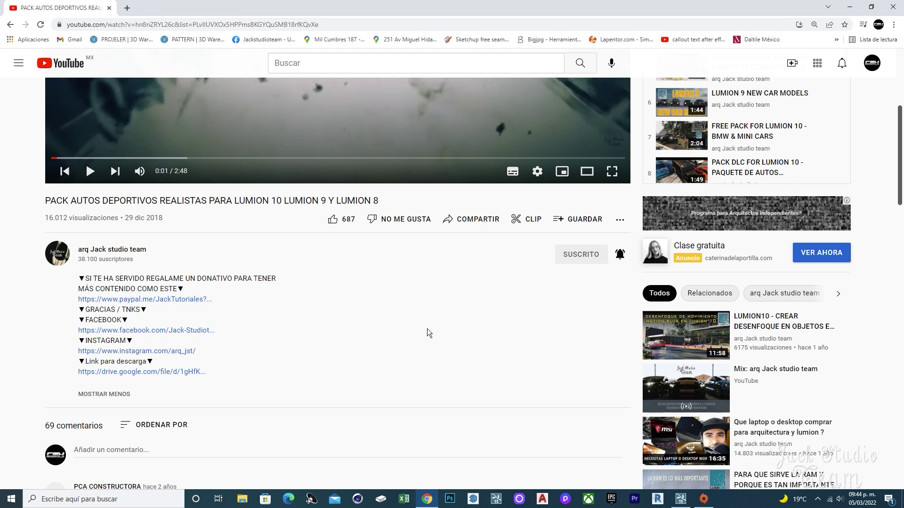
{"action": "scroll", "coordinate": [427, 328], "scroll_direction": "up", "scroll_amount": 2}
{"action": "scroll", "coordinate": [425, 377], "scroll_direction": "up", "scroll_amount": 3}
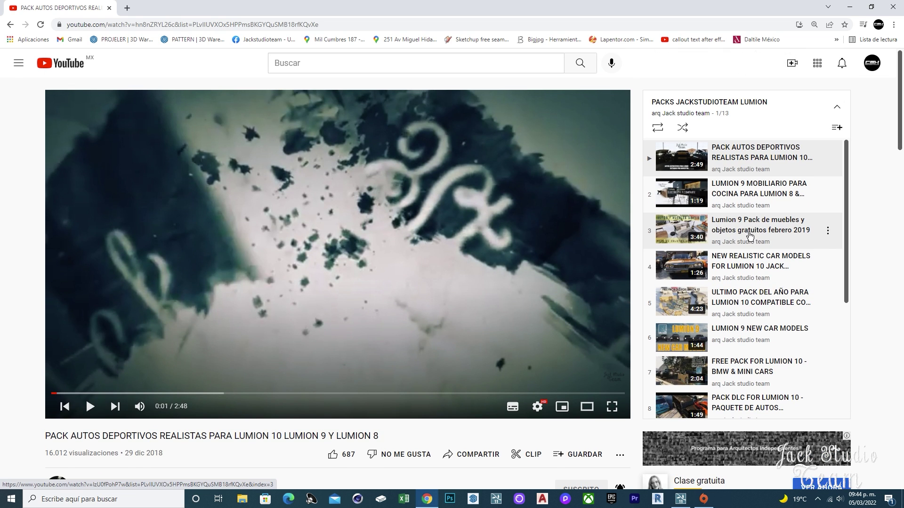
{"action": "scroll", "coordinate": [762, 207], "scroll_direction": "down", "scroll_amount": 1}
{"action": "scroll", "coordinate": [764, 199], "scroll_direction": "down", "scroll_amount": 3}
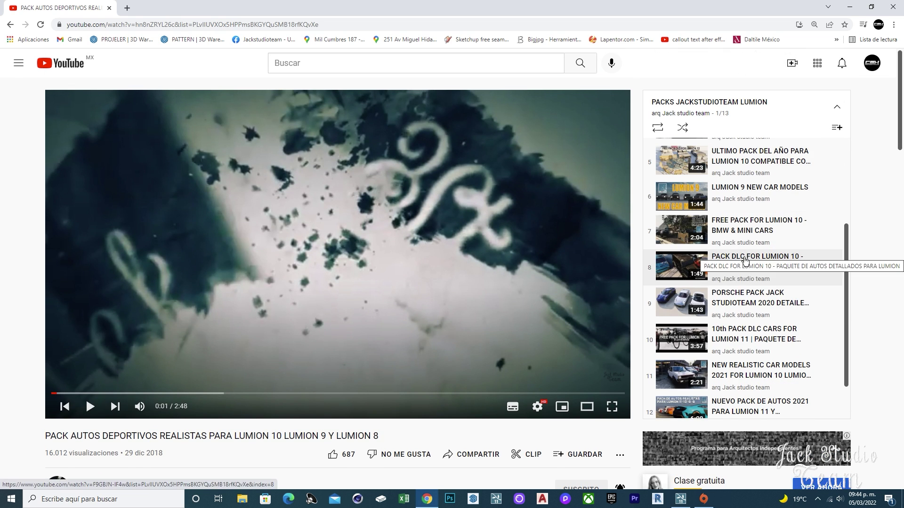
{"action": "scroll", "coordinate": [748, 330], "scroll_direction": "down", "scroll_amount": 1}
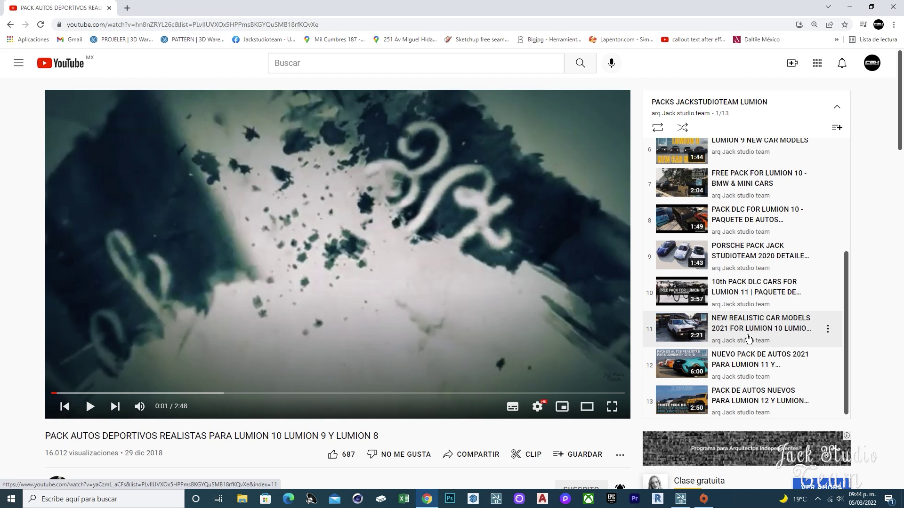
Open the 10th PACK DLC CARS video and its Google Drive download link.
{"action": "scroll", "coordinate": [750, 224], "scroll_direction": "up", "scroll_amount": 3}
{"action": "left_click", "coordinate": [751, 224]}
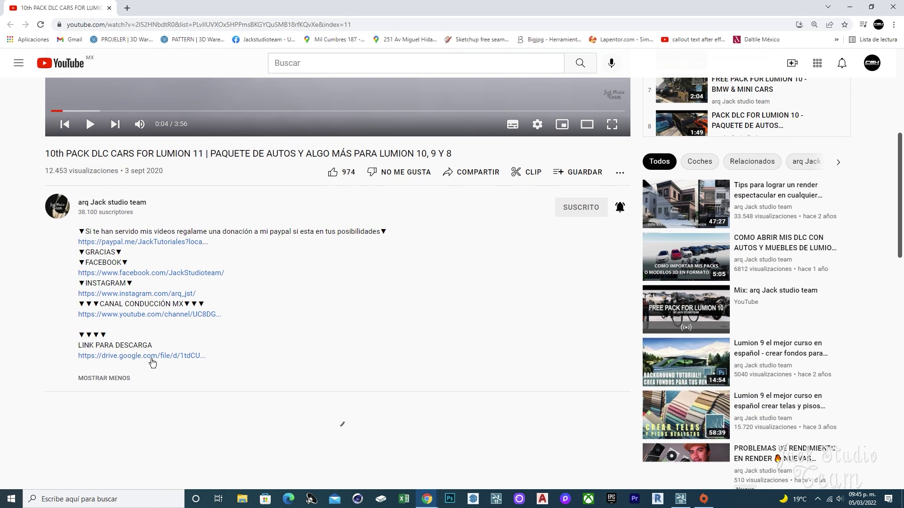
{"action": "left_click", "coordinate": [152, 357]}
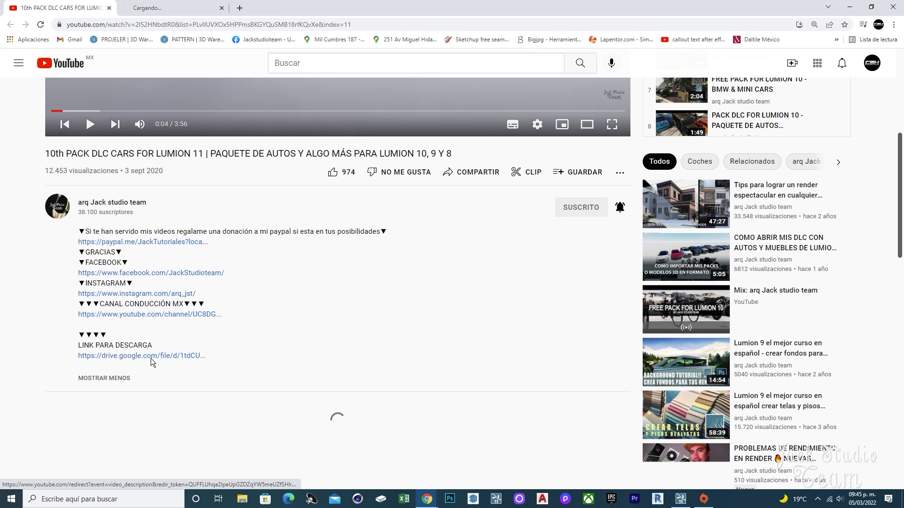
{"action": "scroll", "coordinate": [131, 292], "scroll_direction": "up", "scroll_amount": 6}
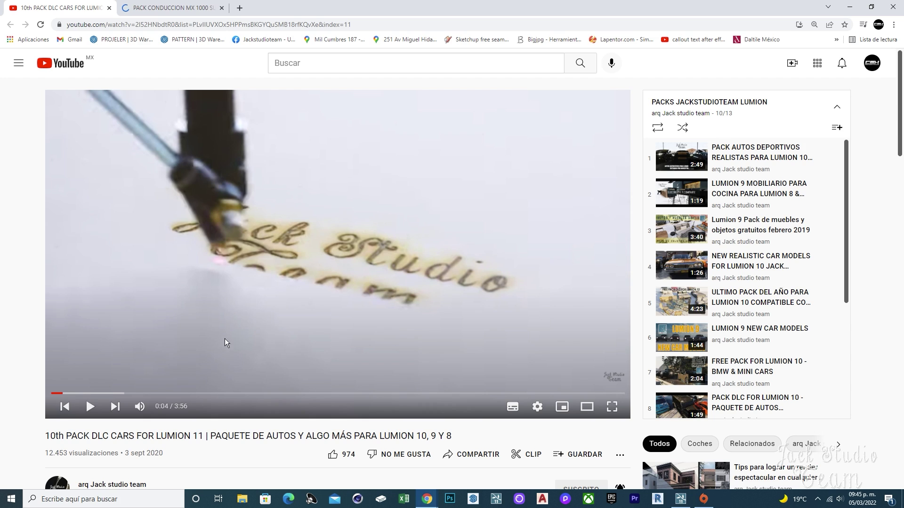
Download PACK CONDUCCION MX 1000 SUBS.rar past the virus-scan warning and show the PACKS LUMION JST folder.
{"action": "key", "text": "ctrl+Tab"}
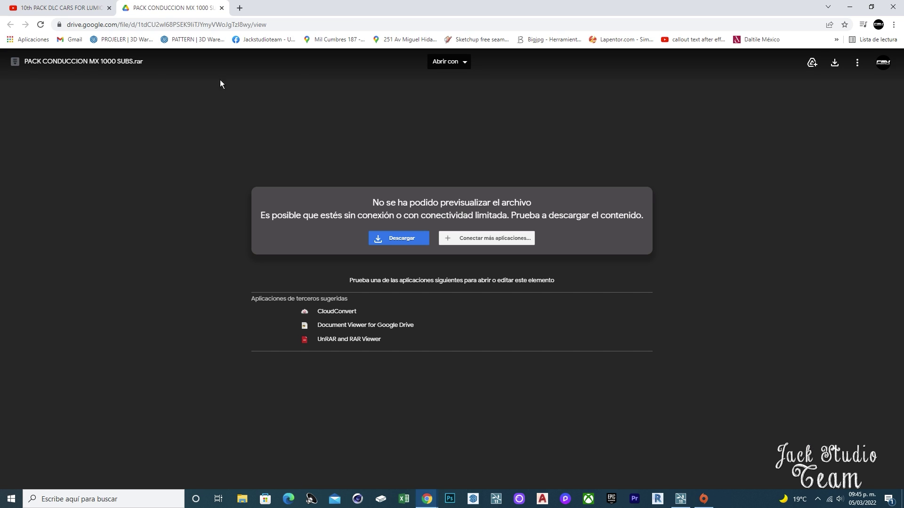
{"action": "left_click", "coordinate": [835, 66]}
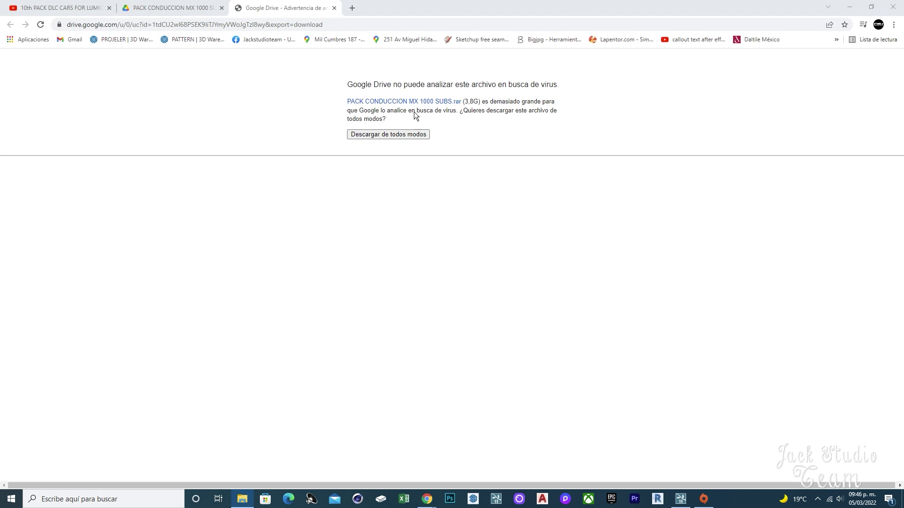
{"action": "left_click", "coordinate": [393, 134]}
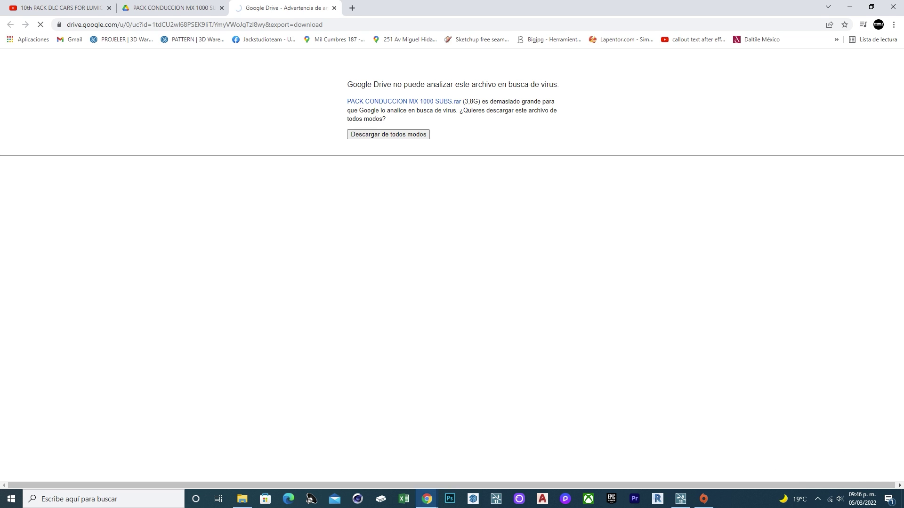
{"action": "left_click_drag", "start_coordinate": [903, 219], "coordinate": [466, 0]}
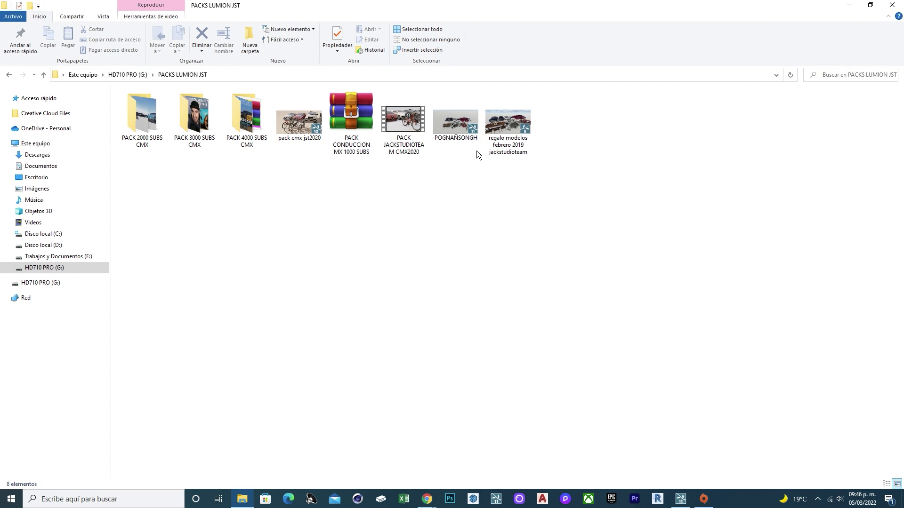
Select a few items in PACKS LUMION JST, then open the PACK 3000 SUBS CMX folder.
{"action": "left_click", "coordinate": [449, 128]}
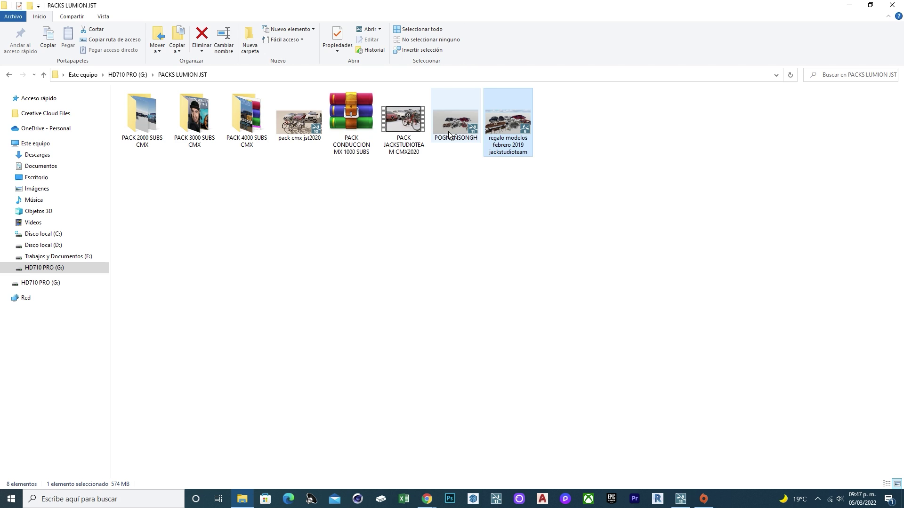
{"action": "left_click", "coordinate": [405, 143]}
{"action": "left_click", "coordinate": [299, 138]}
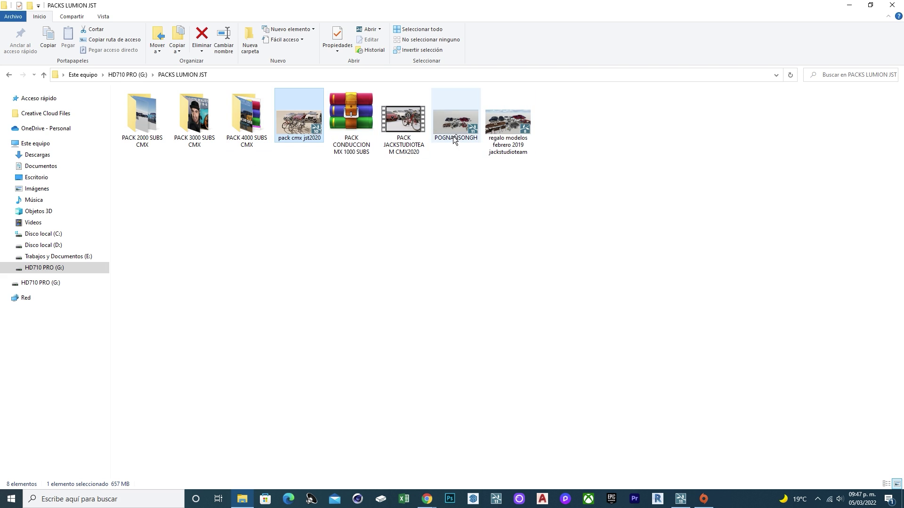
{"action": "double_click", "coordinate": [194, 117]}
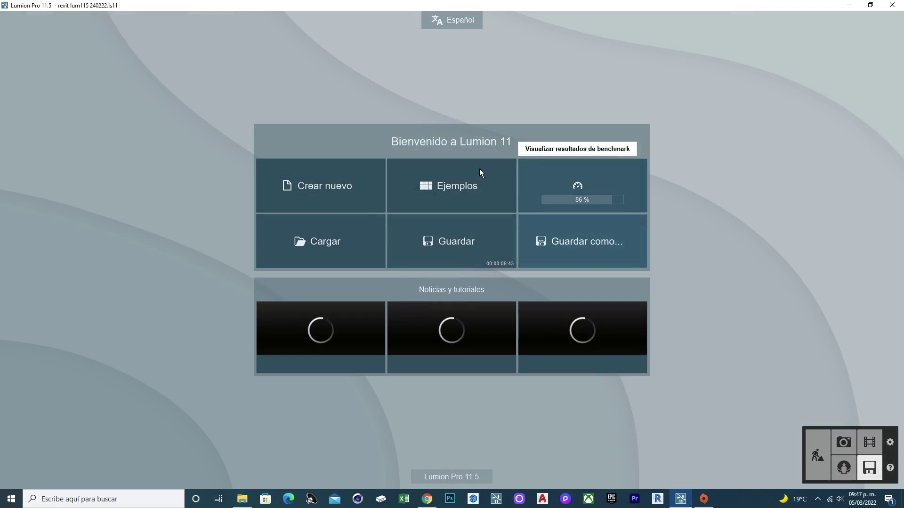
Enter the house scene editor with the Select tool active and the camera pulled back.
{"action": "left_click", "coordinate": [823, 465]}
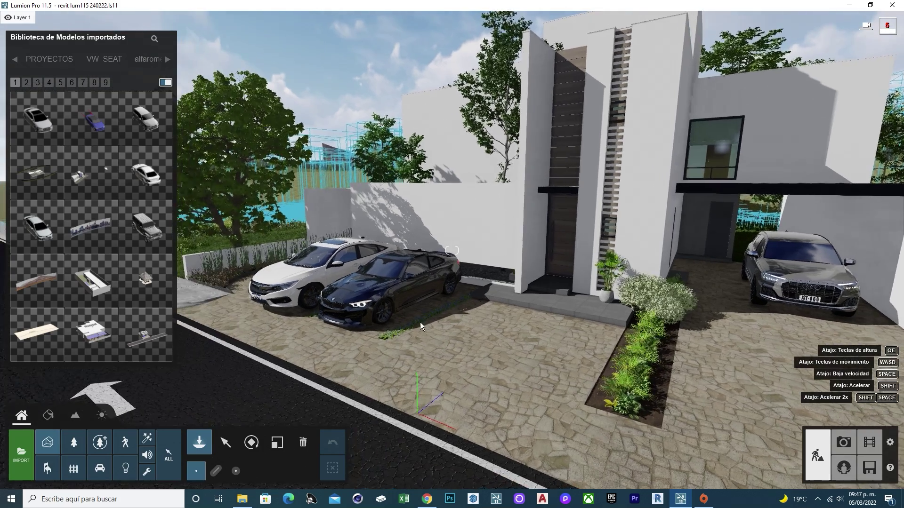
{"action": "left_click", "coordinate": [225, 442]}
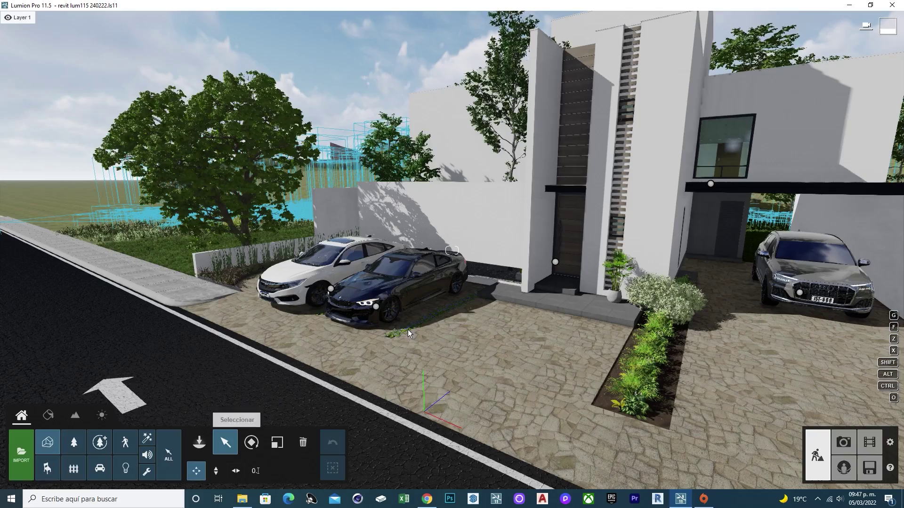
{"action": "key", "text": "s"}
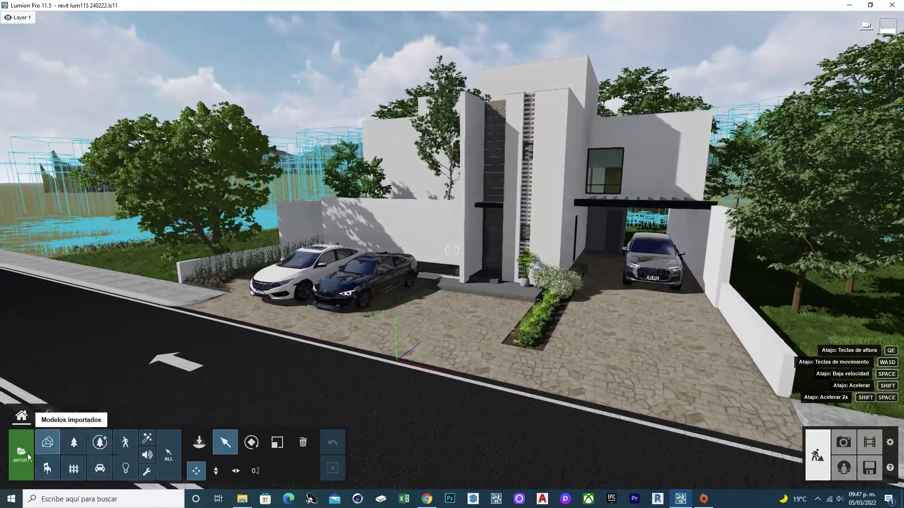
Browse the G:\PACKS LUMION JST car-pack folders for an import, then close without importing.
{"action": "left_click", "coordinate": [23, 451]}
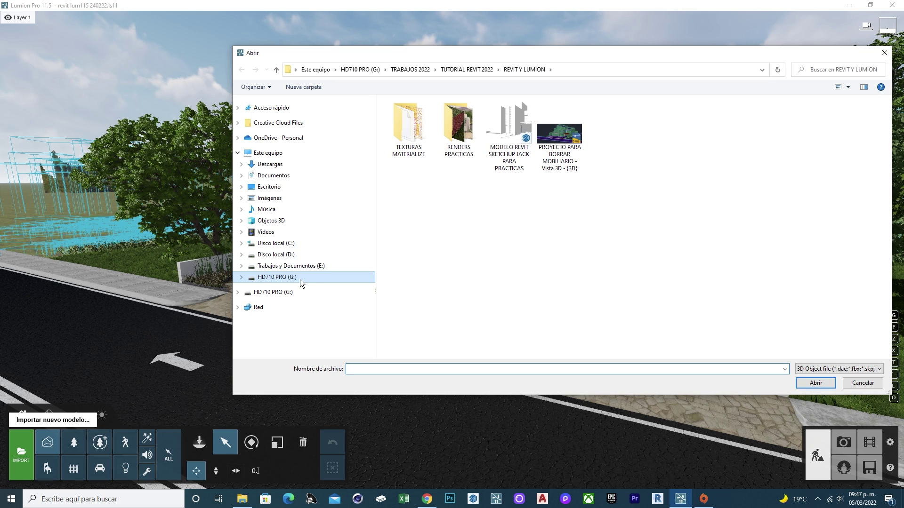
{"action": "left_click", "coordinate": [301, 280]}
{"action": "double_click", "coordinate": [418, 122]}
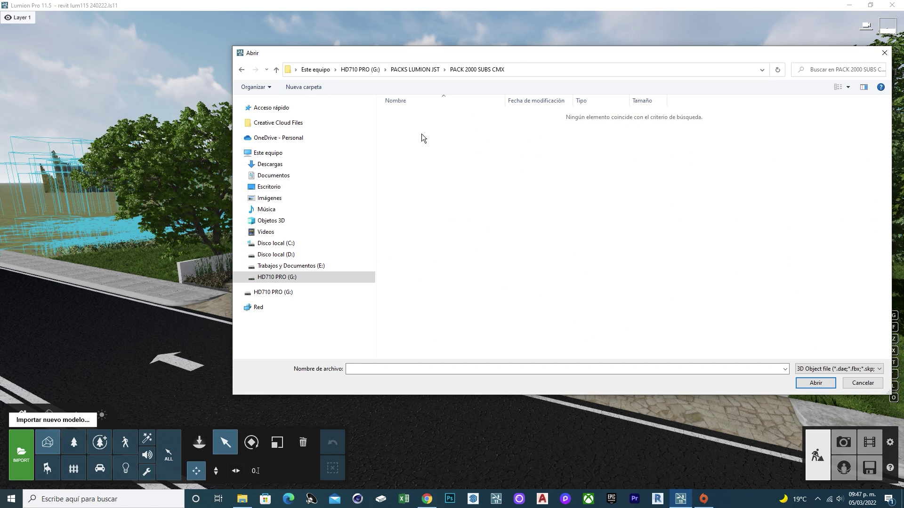
{"action": "left_click", "coordinate": [241, 71]}
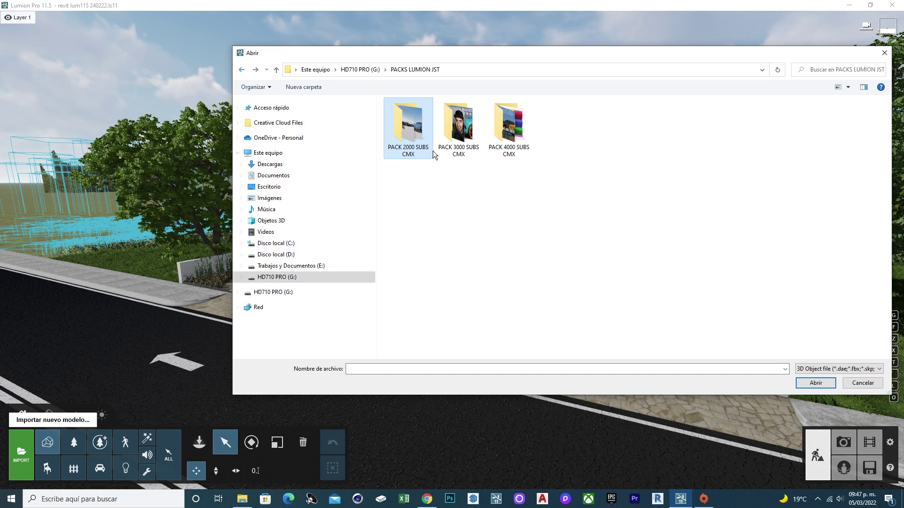
{"action": "left_click", "coordinate": [241, 70]}
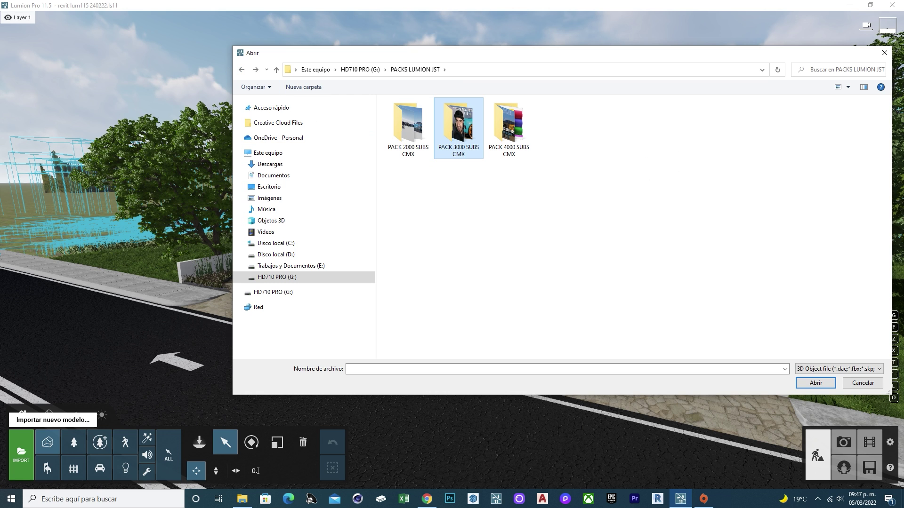
{"action": "left_click_drag", "start_coordinate": [903, 141], "coordinate": [300, 0]}
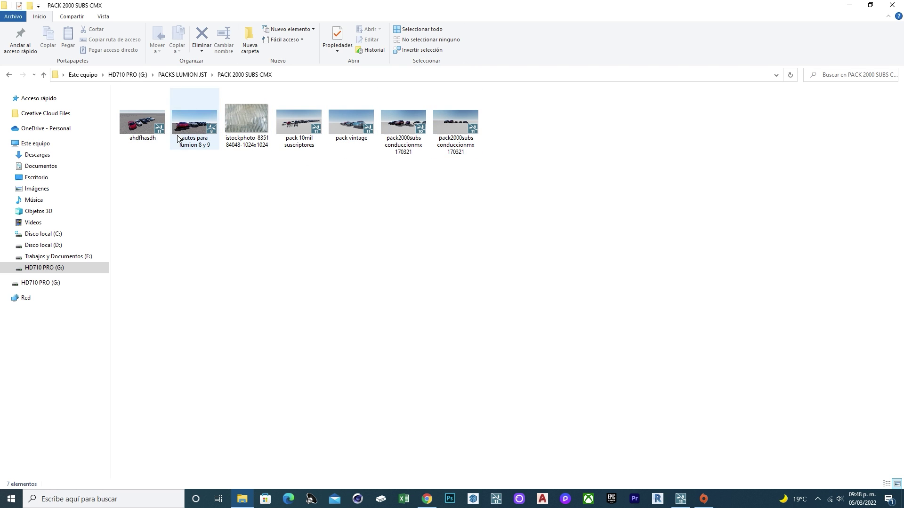
{"action": "left_click_drag", "start_coordinate": [484, 9], "coordinate": [903, 9]}
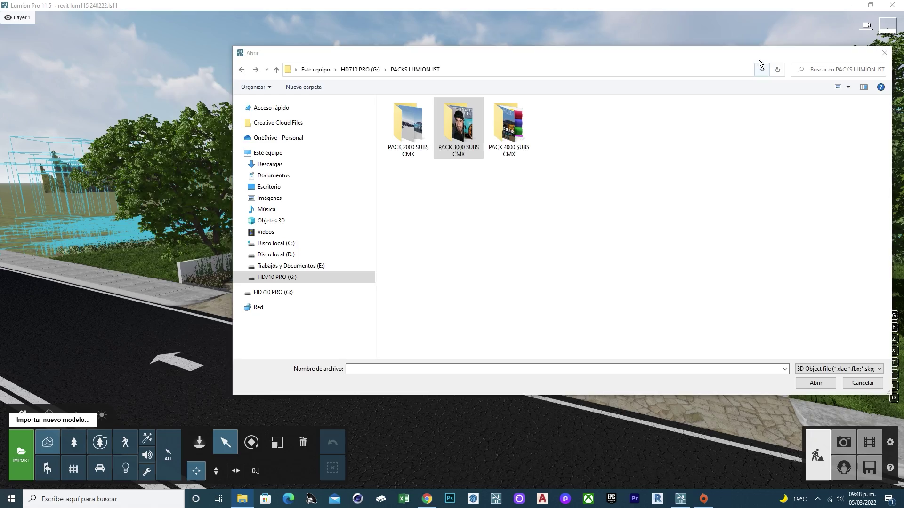
{"action": "left_click_drag", "start_coordinate": [758, 59], "coordinate": [643, 48]}
{"action": "left_click", "coordinate": [772, 41]}
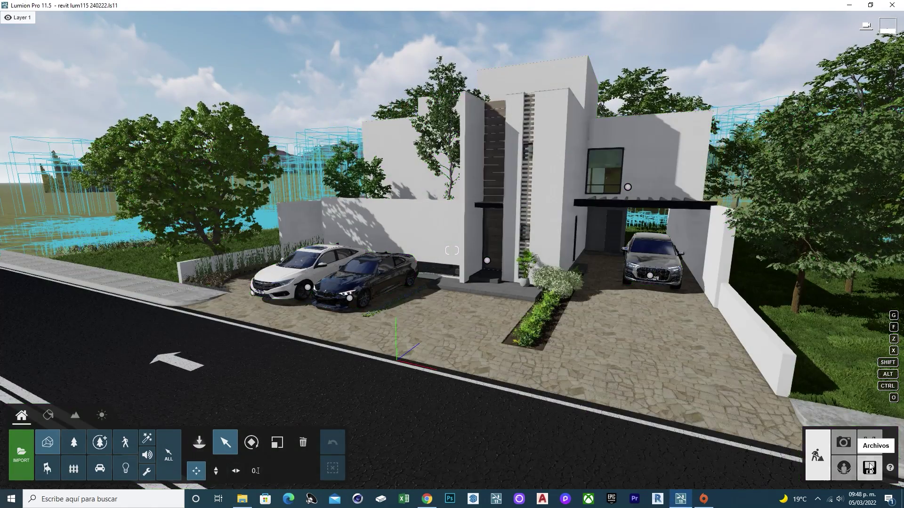
Load the ahdfhasdh project from G:\PACKS LUMION JST\PACK 2000 SUBS CMX.
{"action": "left_click", "coordinate": [870, 467]}
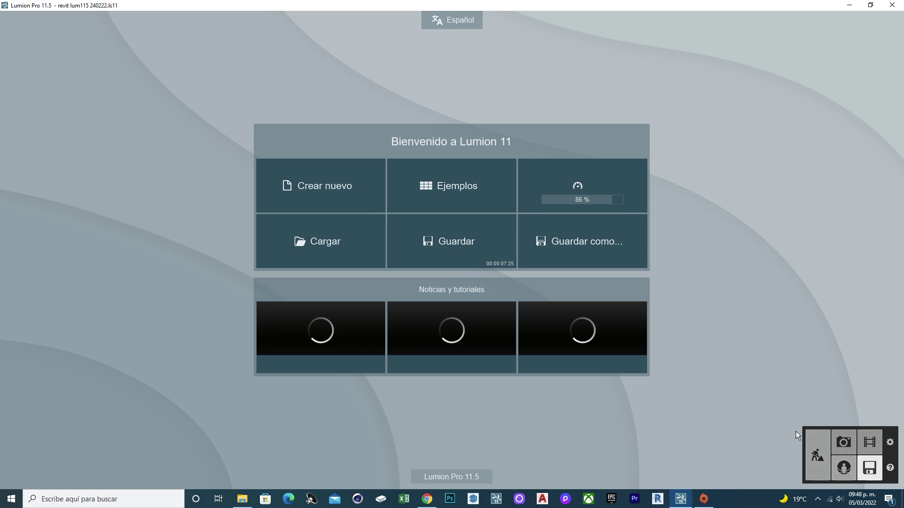
{"action": "left_click", "coordinate": [263, 256]}
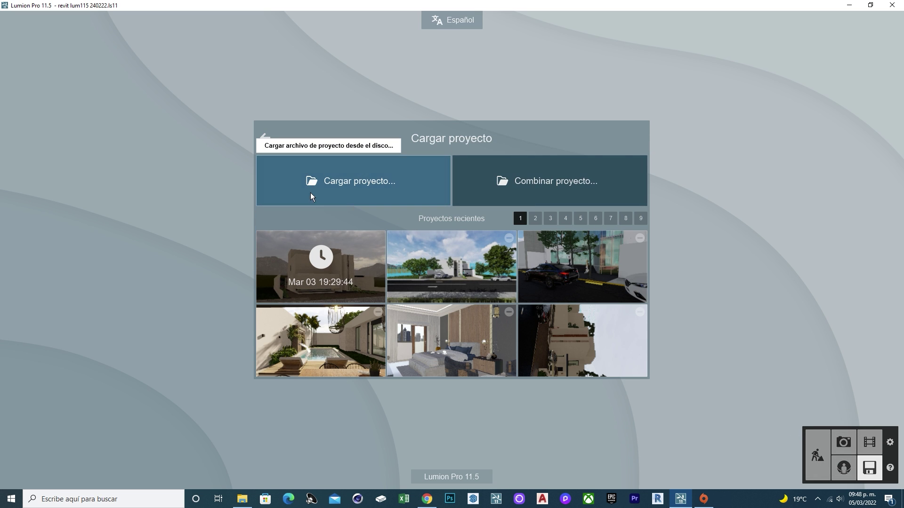
{"action": "left_click", "coordinate": [344, 189]}
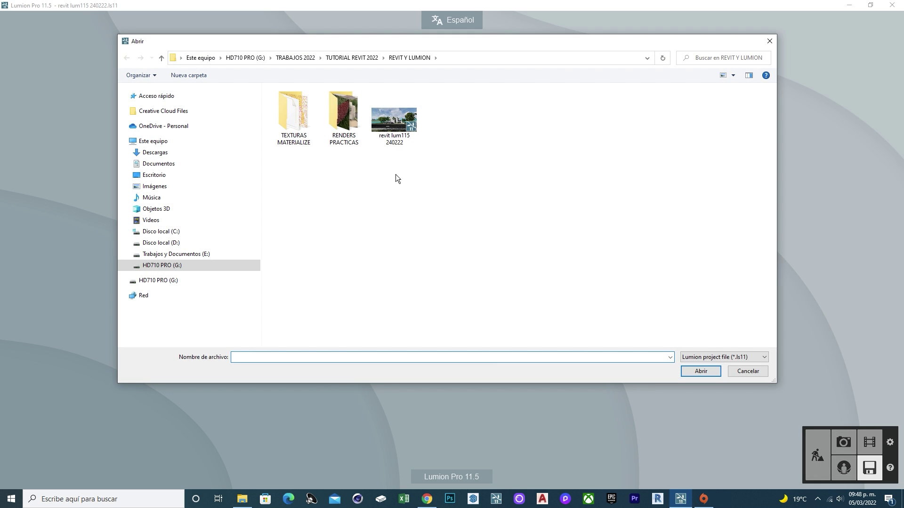
{"action": "left_click", "coordinate": [174, 265]}
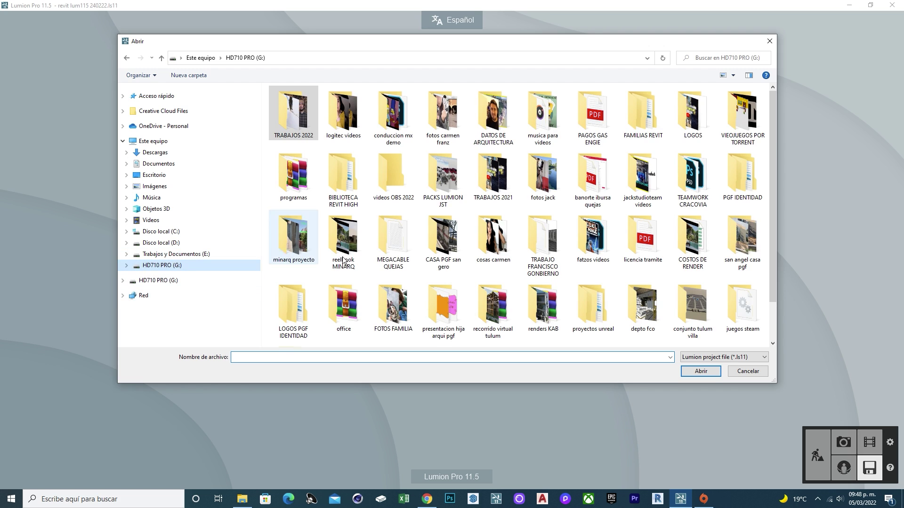
{"action": "double_click", "coordinate": [443, 178]}
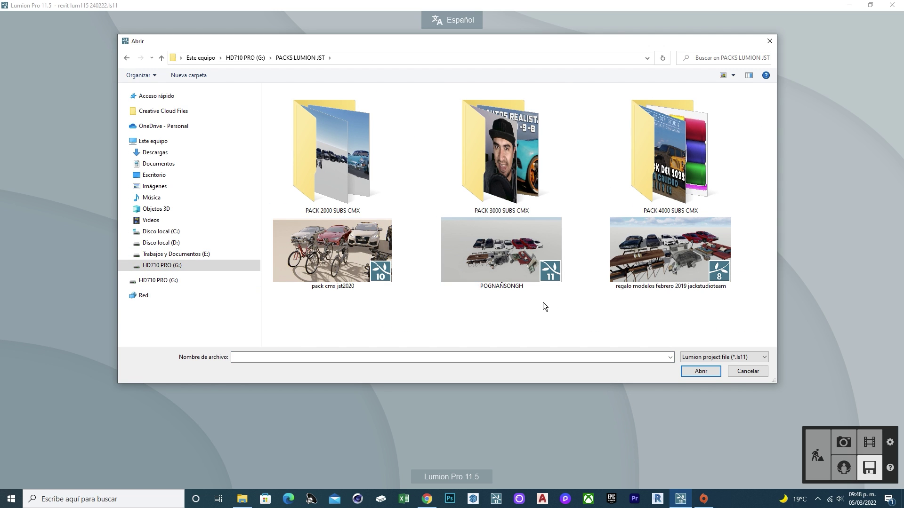
{"action": "double_click", "coordinate": [332, 156]}
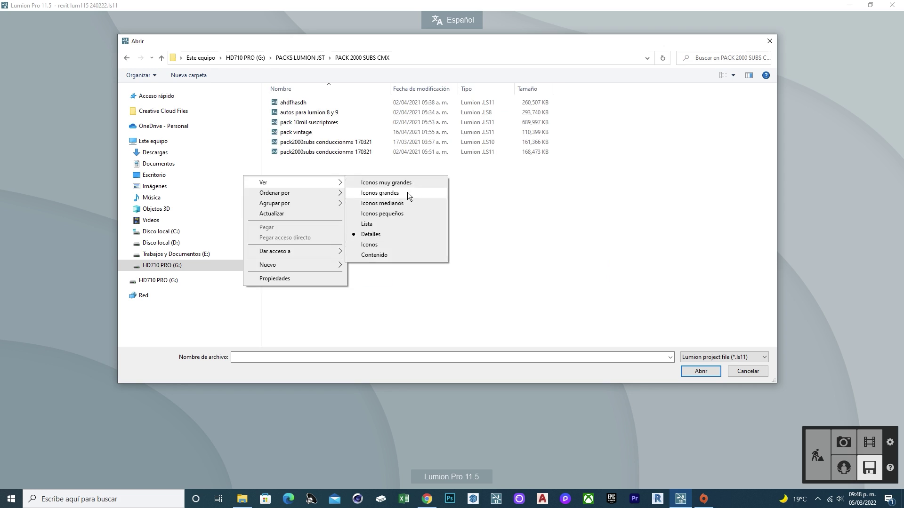
{"action": "left_click", "coordinate": [407, 185]}
{"action": "key", "text": "Right"}
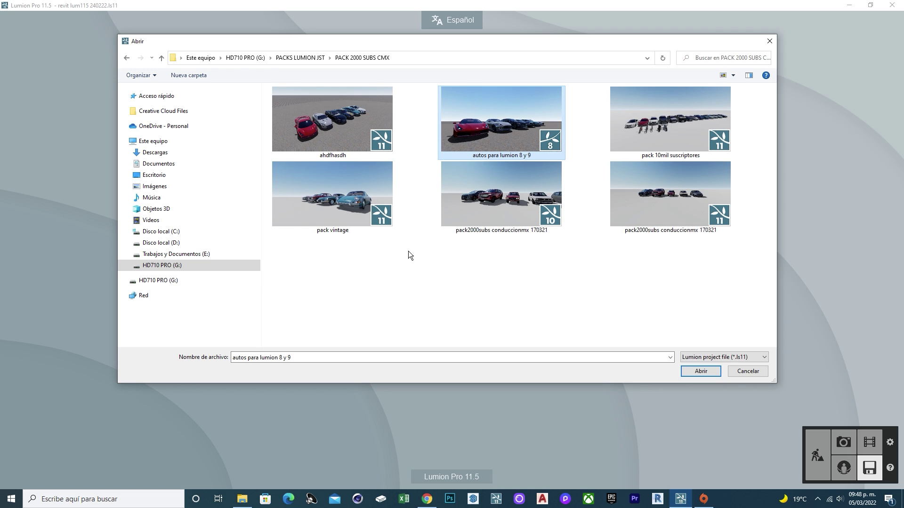
{"action": "key", "text": "Left"}
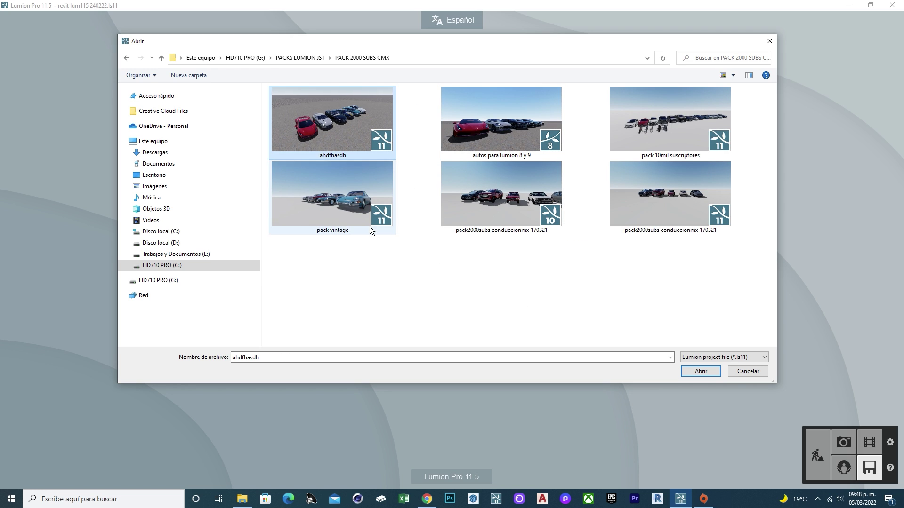
{"action": "left_click", "coordinate": [693, 374]}
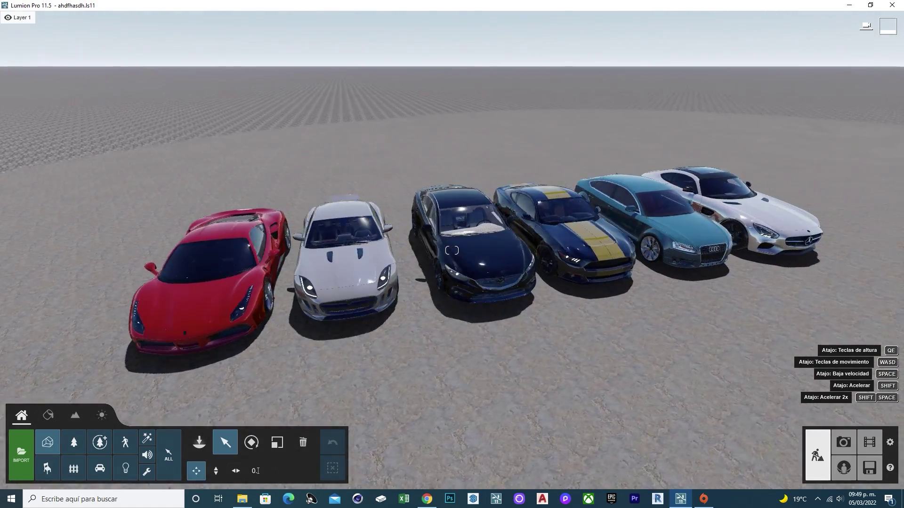
{"action": "key", "text": "d"}
{"action": "right_click_drag", "start_coordinate": [494, 282], "coordinate": [433, 282]}
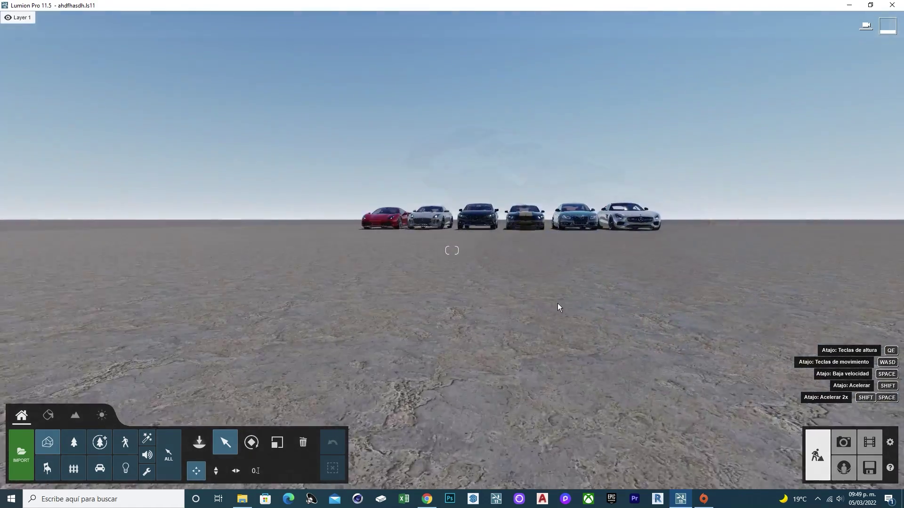
Fly the camera around to frame the row of six cars.
{"action": "key", "text": "w"}
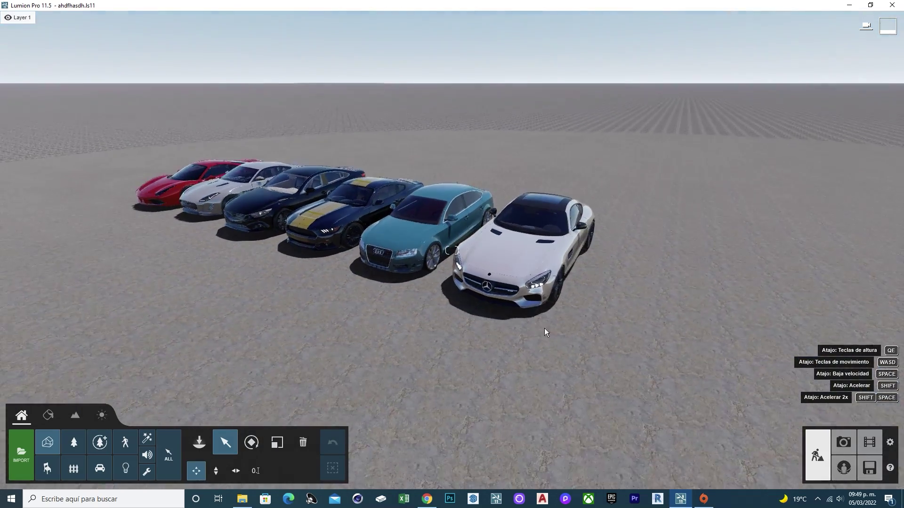
{"action": "key", "text": "a"}
{"action": "right_click_drag", "start_coordinate": [402, 142], "coordinate": [437, 91]}
{"action": "key", "text": "q"}
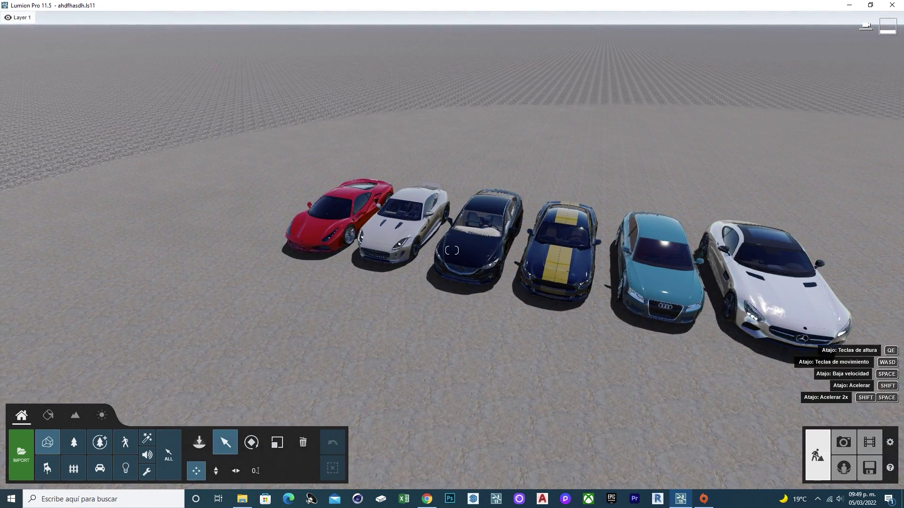
{"action": "key", "text": "a"}
{"action": "right_click_drag", "start_coordinate": [659, 455], "coordinate": [716, 457]}
Peek at Photo mode, return to Build, and open the Utilities library.
{"action": "left_click", "coordinate": [848, 447]}
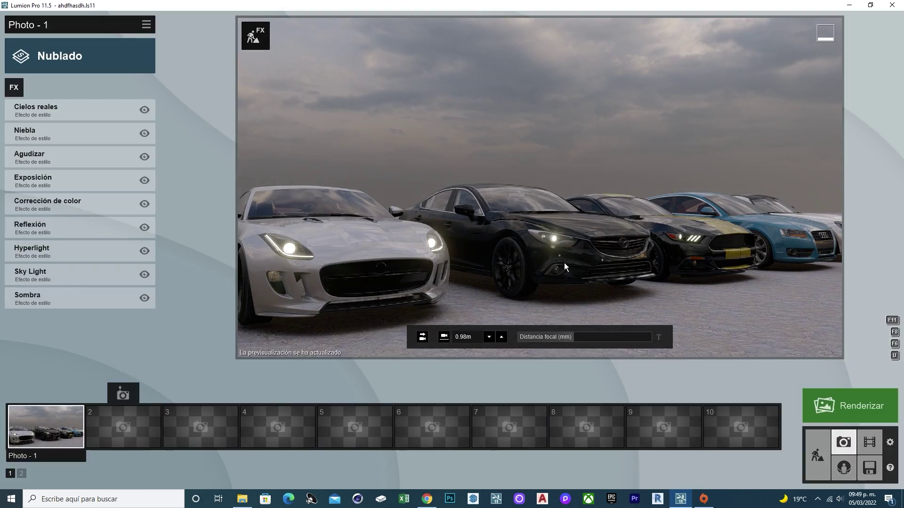
{"action": "left_click", "coordinate": [817, 455]}
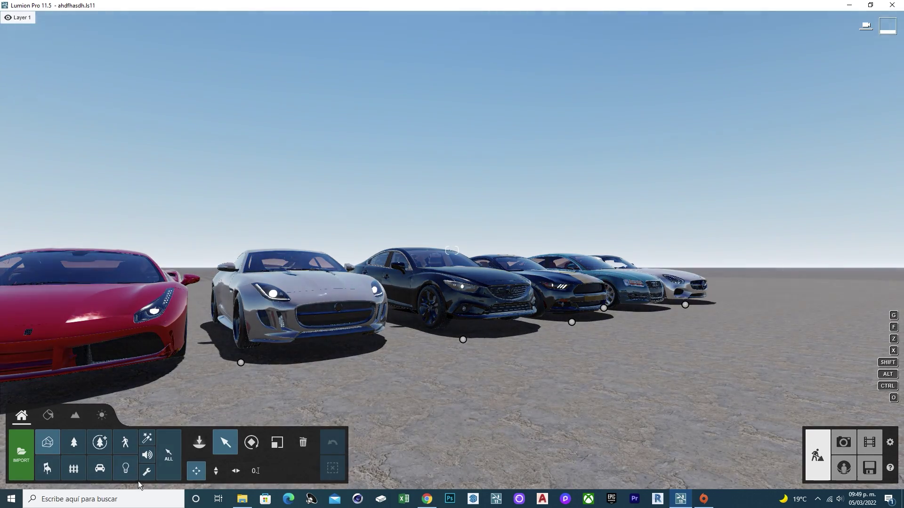
{"action": "left_click", "coordinate": [146, 471]}
{"action": "left_click", "coordinate": [199, 442]}
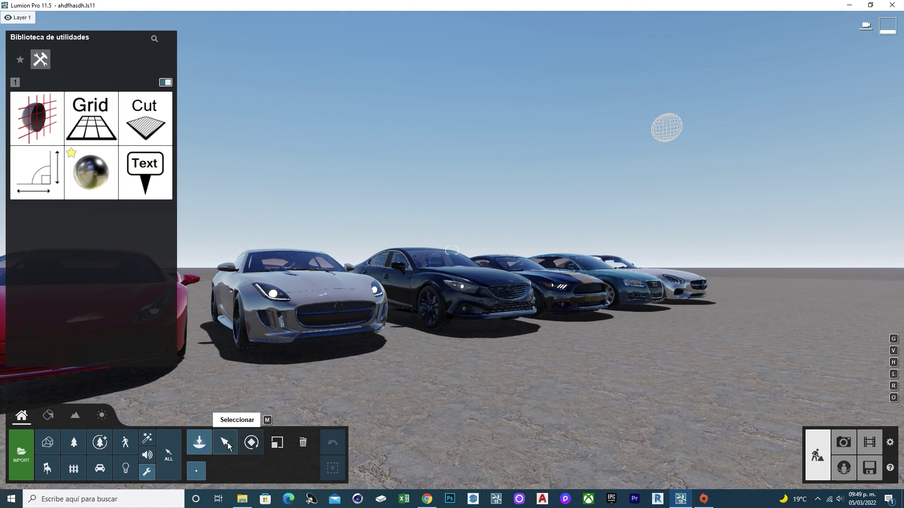
Drag the reflection control sphere from the sky down beside the cars.
{"action": "left_click", "coordinate": [225, 442]}
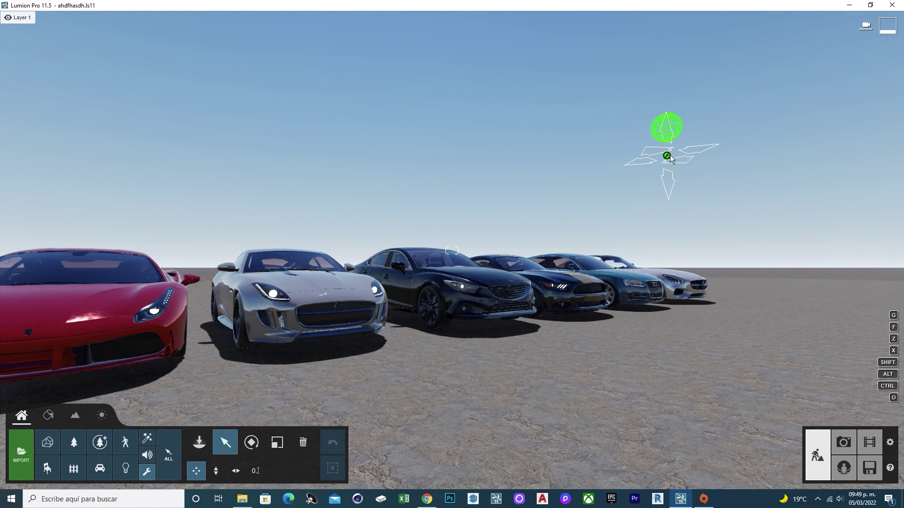
{"action": "left_click_drag", "start_coordinate": [666, 156], "coordinate": [603, 357]}
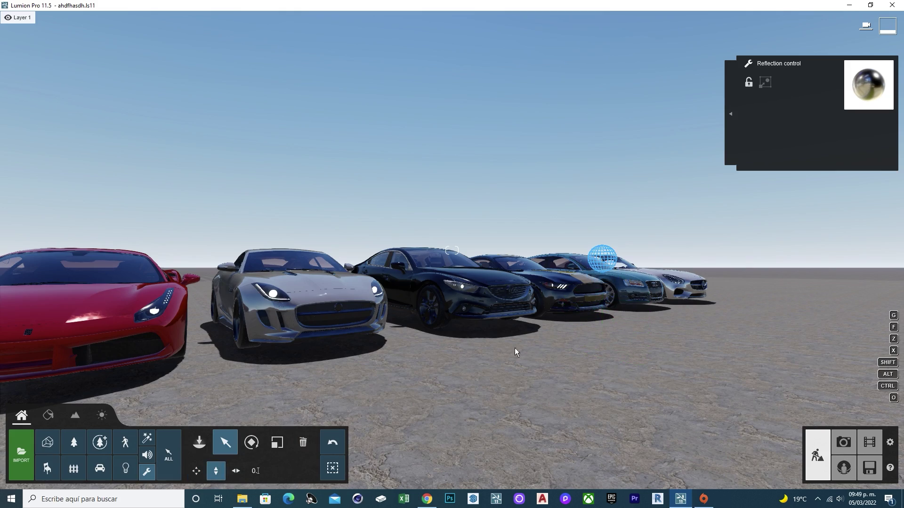
{"action": "key", "text": "a"}
{"action": "right_click_drag", "start_coordinate": [515, 349], "coordinate": [523, 196]}
Orbit the camera around the row of cars to check the sphere's placement.
{"action": "key", "text": "a"}
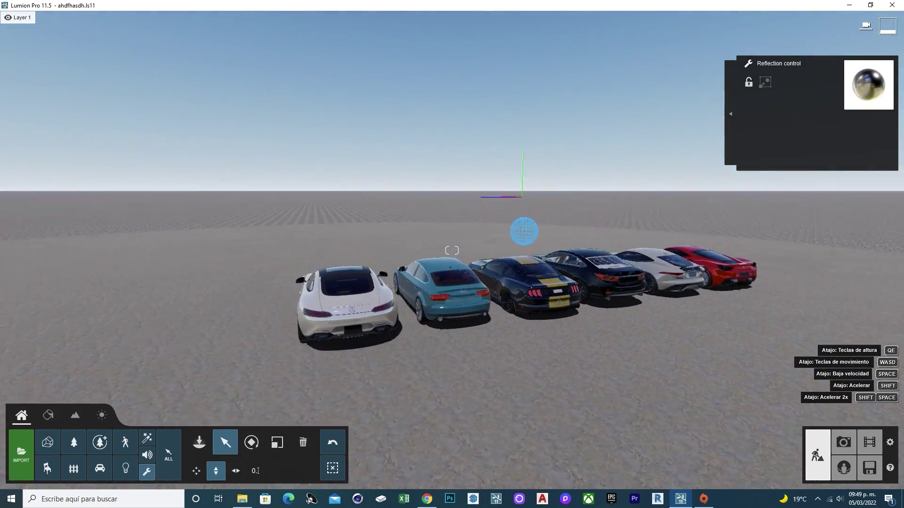
{"action": "key", "text": "a"}
{"action": "right_click_drag", "start_coordinate": [292, 367], "coordinate": [390, 319]}
{"action": "right_click_drag", "start_coordinate": [221, 316], "coordinate": [524, 315]}
{"action": "key", "text": "a"}
{"action": "key", "text": "w"}
{"action": "key", "text": "a"}
{"action": "key", "text": "w"}
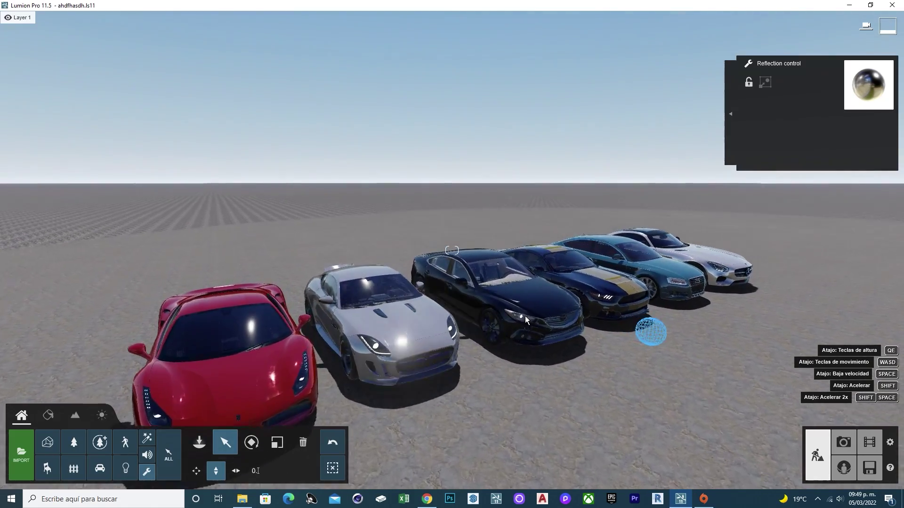
{"action": "key", "text": "e"}
{"action": "key", "text": "s"}
{"action": "right_click_drag", "start_coordinate": [541, 367], "coordinate": [475, 302]}
{"action": "key", "text": "d"}
{"action": "key", "text": "d"}
{"action": "right_click_drag", "start_coordinate": [760, 422], "coordinate": [631, 399]}
{"action": "key", "text": "d"}
{"action": "right_click_drag", "start_coordinate": [419, 259], "coordinate": [304, 329]}
{"action": "key", "text": "d"}
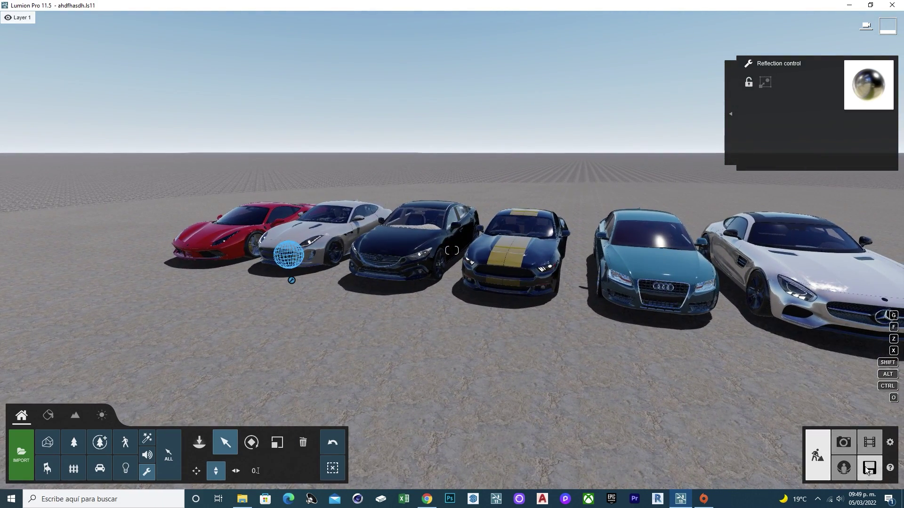
Start Save As from the Files screen, then cancel without saving.
{"action": "left_click", "coordinate": [867, 468]}
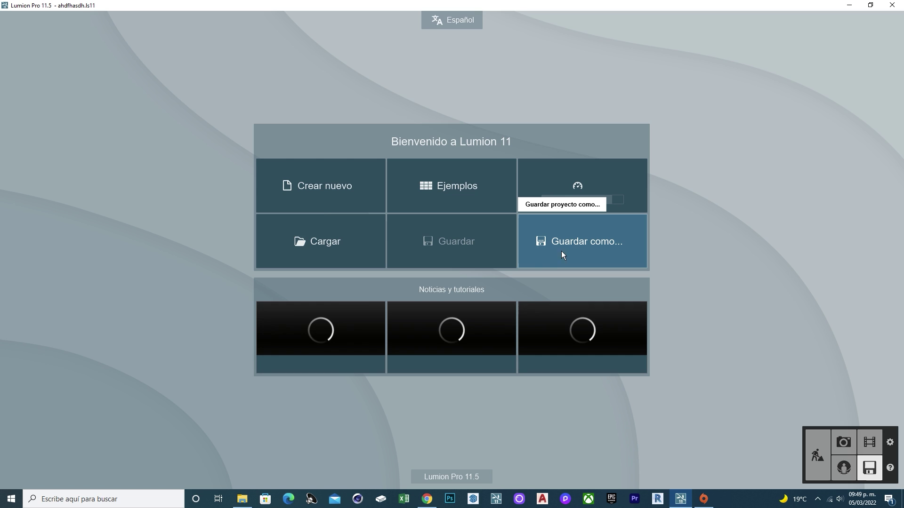
{"action": "left_click", "coordinate": [543, 247]}
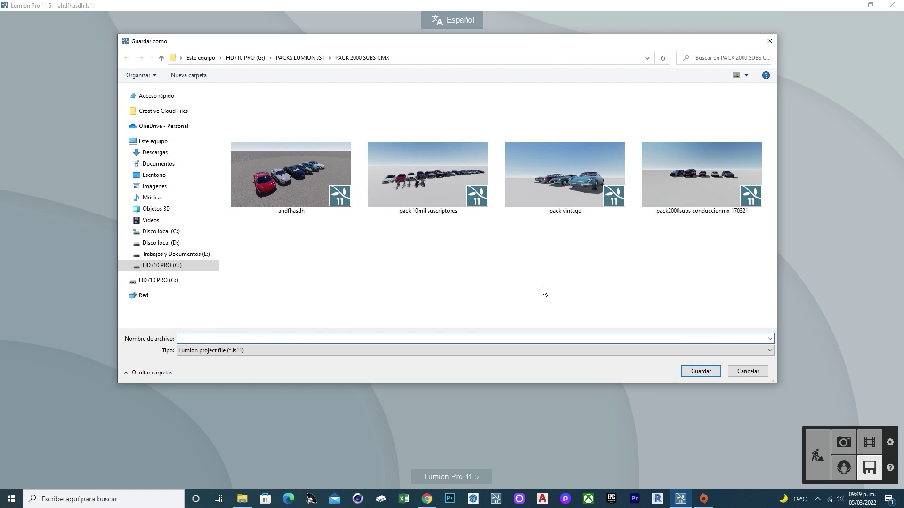
{"action": "left_click", "coordinate": [765, 372]}
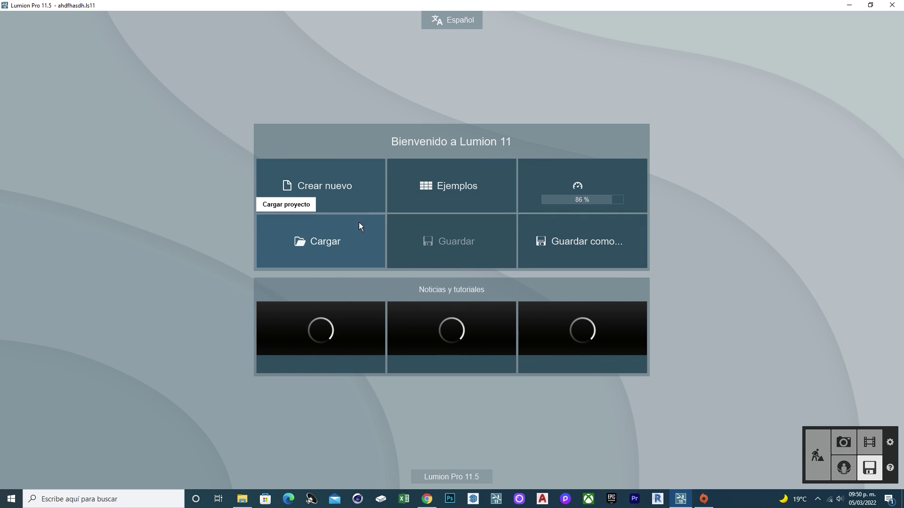
Remove ahdfhasdh from recent projects and reopen the revit lum115 240222 house scene.
{"action": "left_click", "coordinate": [363, 252]}
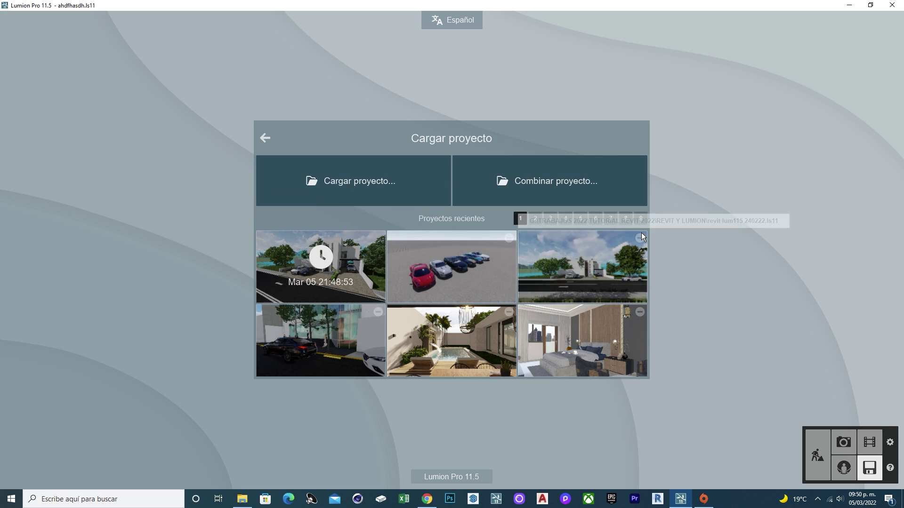
{"action": "left_click", "coordinate": [508, 239]}
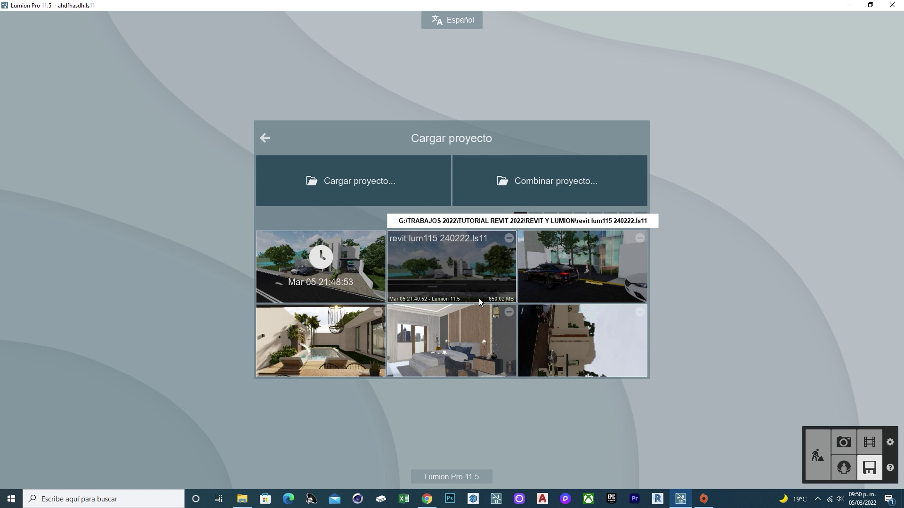
{"action": "left_click", "coordinate": [569, 219]}
{"action": "left_click", "coordinate": [596, 219]}
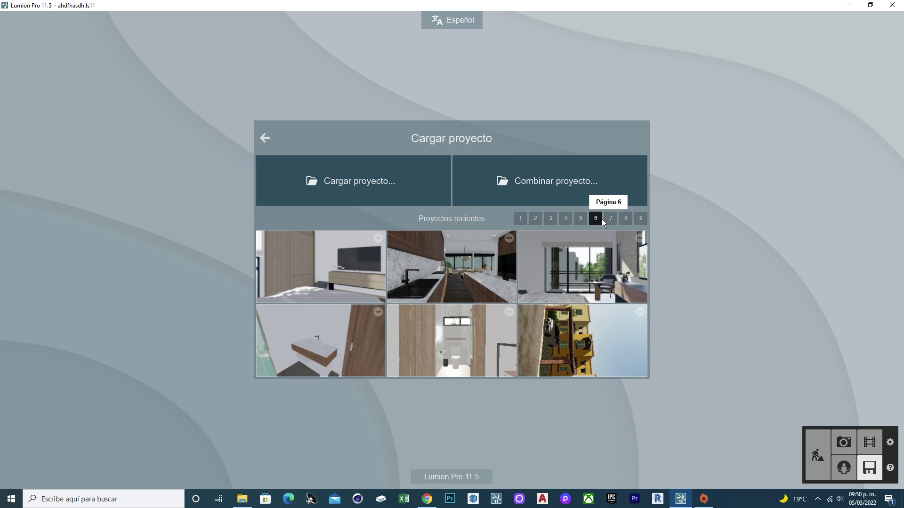
{"action": "left_click", "coordinate": [520, 218]}
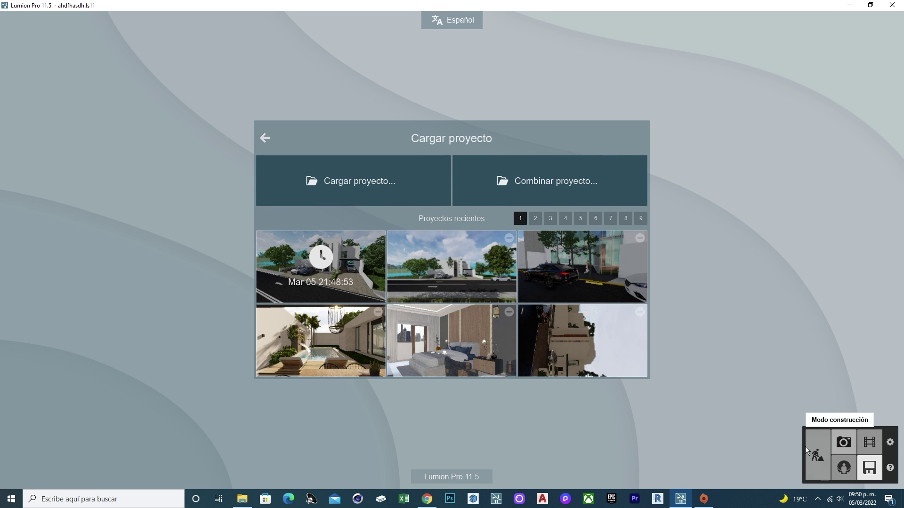
{"action": "left_click", "coordinate": [469, 264]}
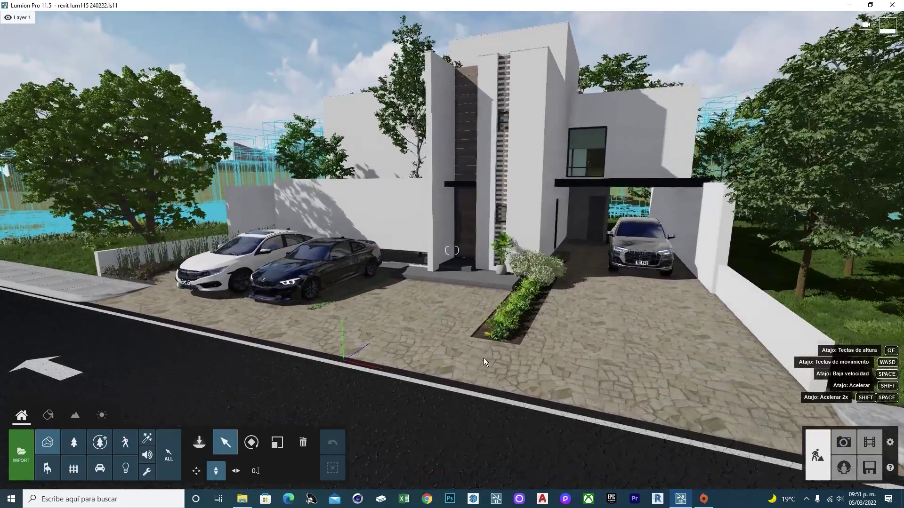
Place the red ferrari 488 gtb escalado model on the road beside the parked cars.
{"action": "right_click_drag", "start_coordinate": [484, 358], "coordinate": [422, 326]}
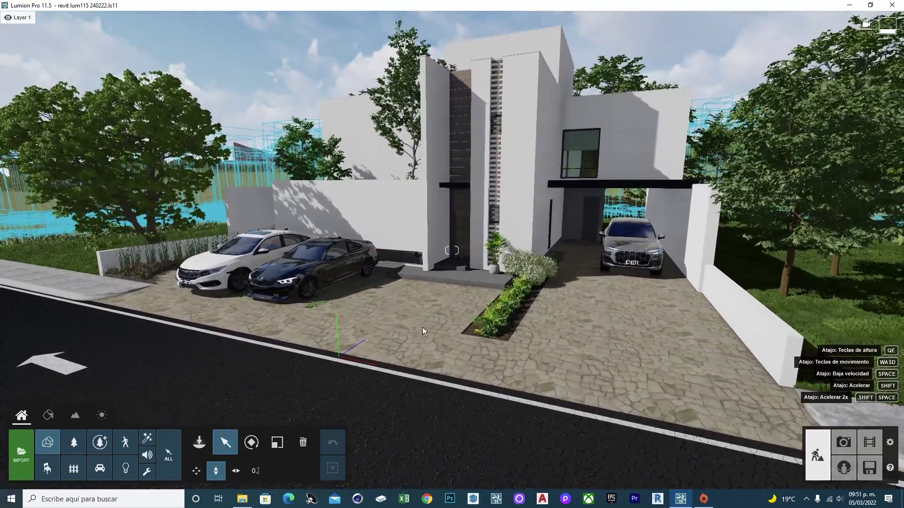
{"action": "key", "text": "w"}
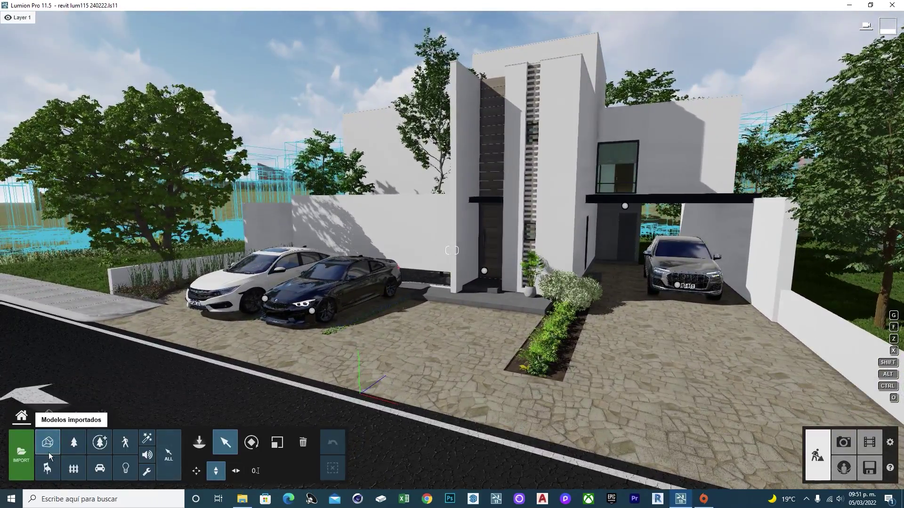
{"action": "left_click", "coordinate": [199, 443]}
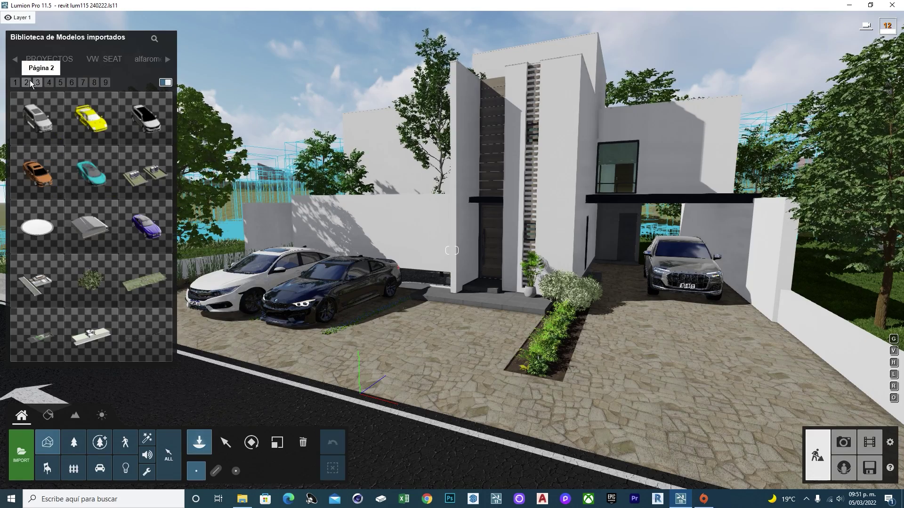
{"action": "left_click", "coordinate": [15, 83]}
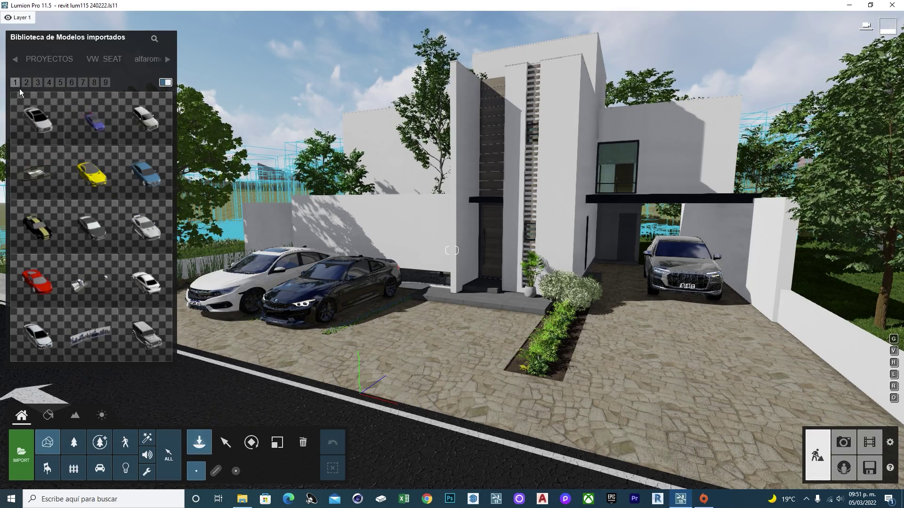
{"action": "left_click", "coordinate": [42, 290]}
{"action": "left_click", "coordinate": [454, 343]}
{"action": "right_click_drag", "start_coordinate": [454, 342], "coordinate": [324, 304]}
{"action": "key", "text": "s"}
{"action": "left_click", "coordinate": [301, 283]}
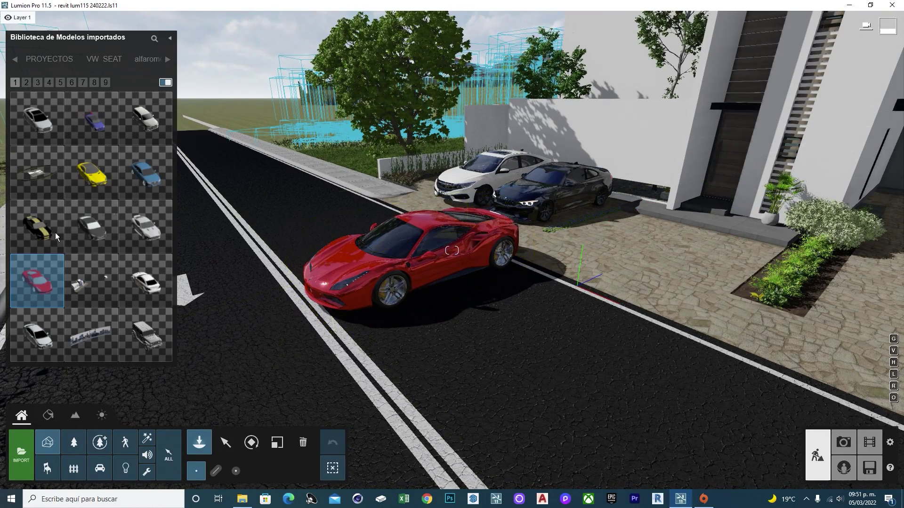
Place the black and gold Mustang on the road beside the Ferrari.
{"action": "left_click", "coordinate": [41, 237]}
{"action": "left_click", "coordinate": [337, 360]}
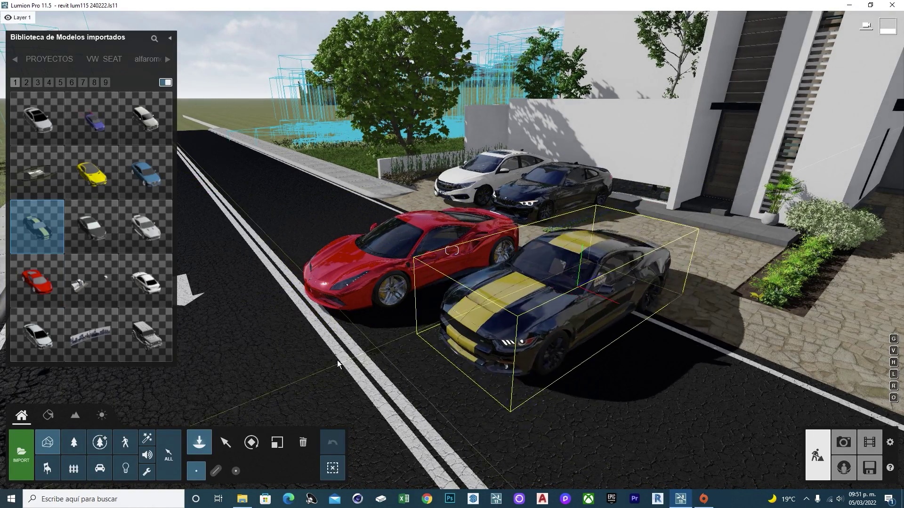
{"action": "key", "text": "a"}
{"action": "right_click_drag", "start_coordinate": [330, 361], "coordinate": [216, 262]}
Pick the yellow-thumbnail white Mercedes model and fly the camera to position it over the road.
{"action": "left_click", "coordinate": [144, 173]}
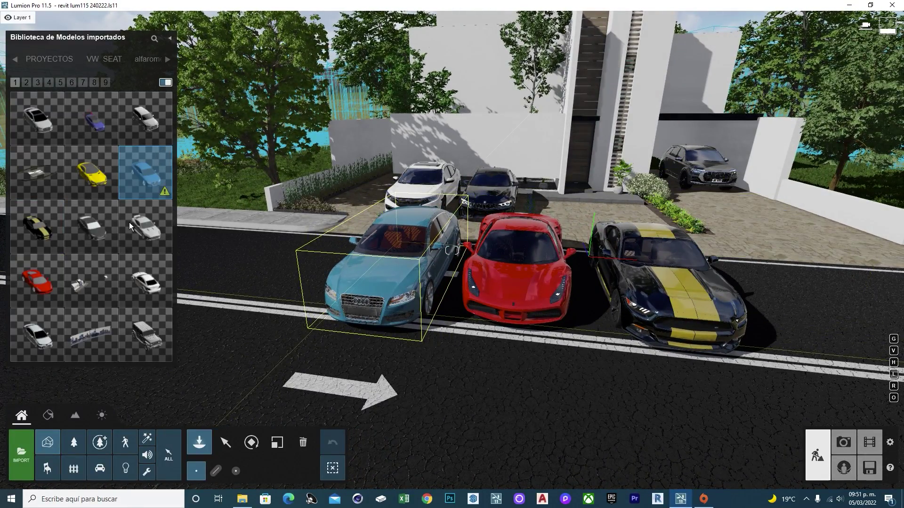
{"action": "left_click", "coordinate": [91, 173]}
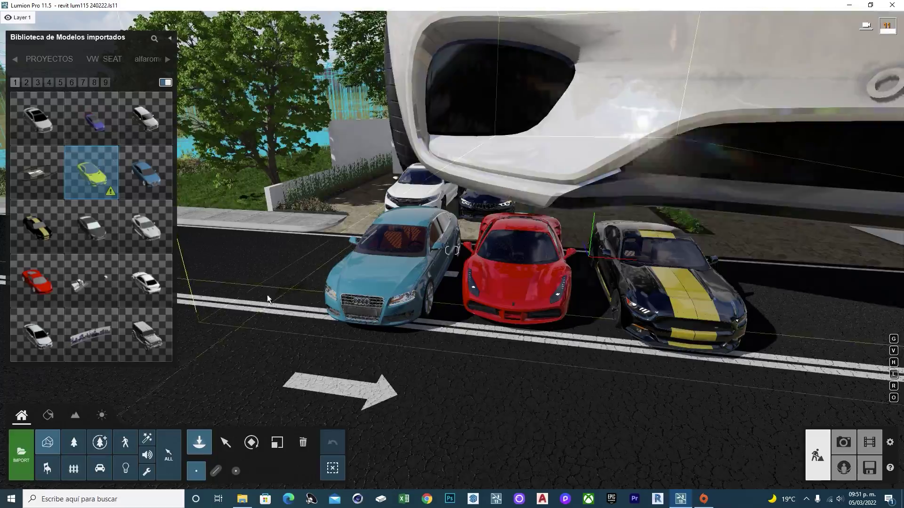
{"action": "key", "text": "shift+s"}
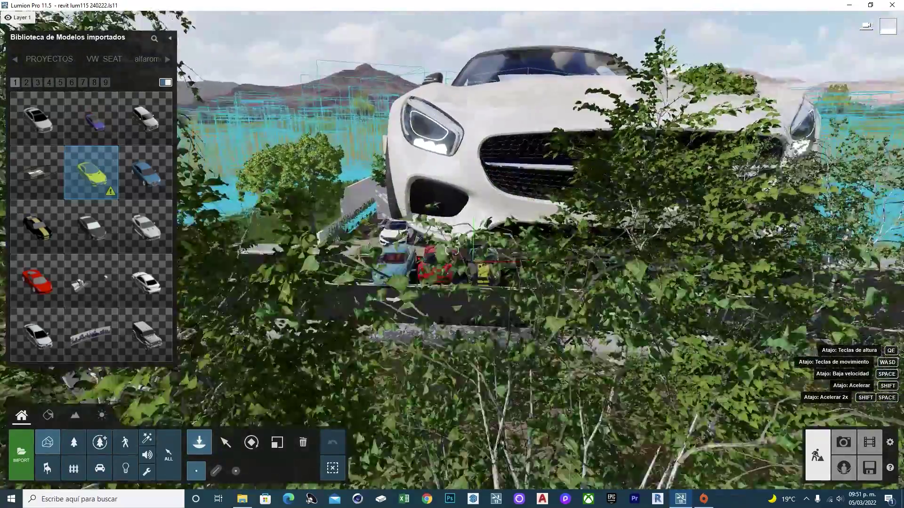
{"action": "right_click_drag", "start_coordinate": [337, 315], "coordinate": [358, 291]}
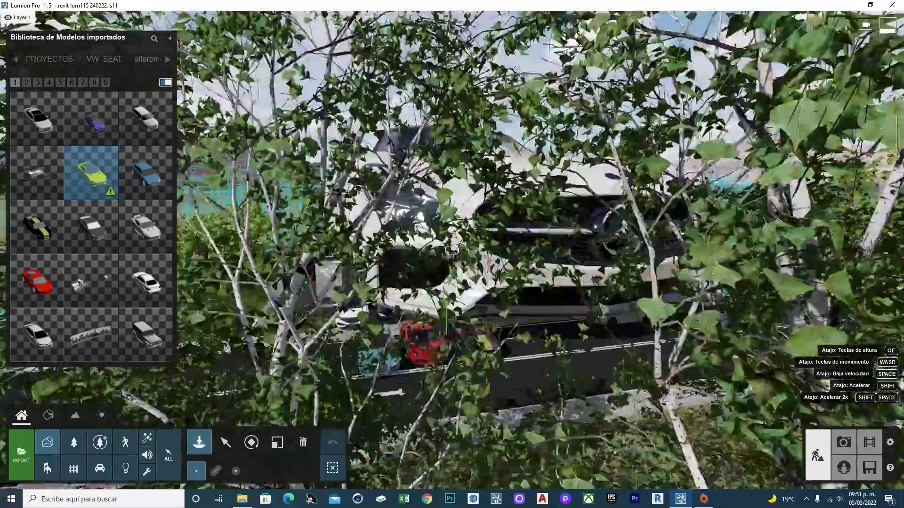
{"action": "key", "text": "w"}
{"action": "right_click_drag", "start_coordinate": [415, 283], "coordinate": [413, 272]}
{"action": "key", "text": "s"}
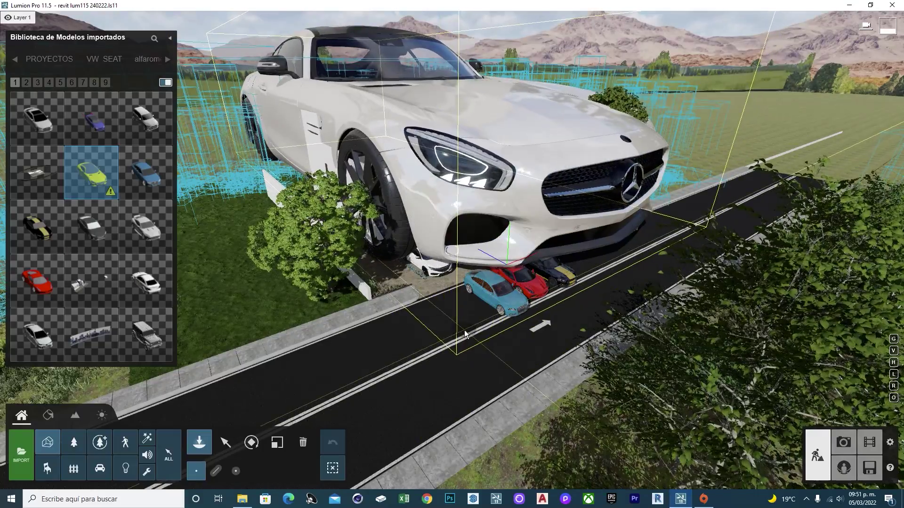
Place the Mercedes on the road and scale it down to car size.
{"action": "left_click", "coordinate": [464, 329]}
{"action": "left_click", "coordinate": [277, 443]}
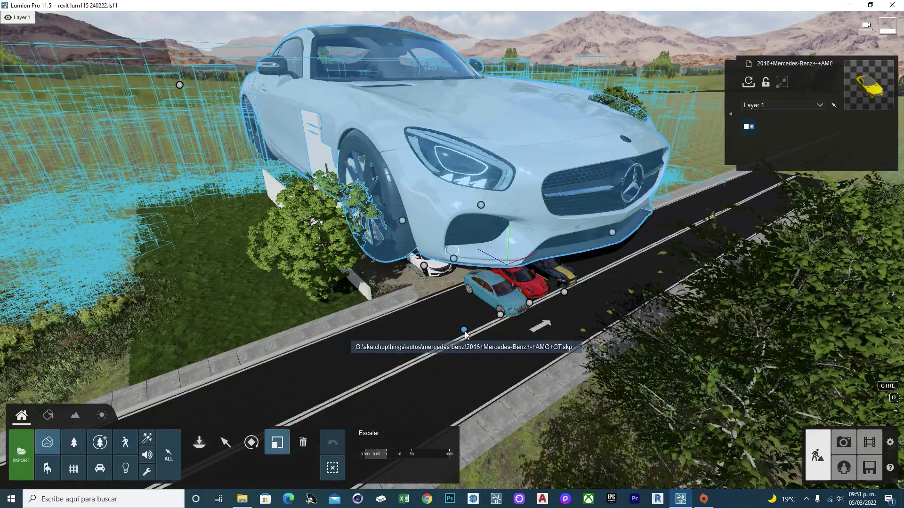
{"action": "left_click_drag", "start_coordinate": [464, 329], "coordinate": [4, 497]}
{"action": "key", "text": "w"}
{"action": "right_click_drag", "start_coordinate": [560, 264], "coordinate": [543, 299]}
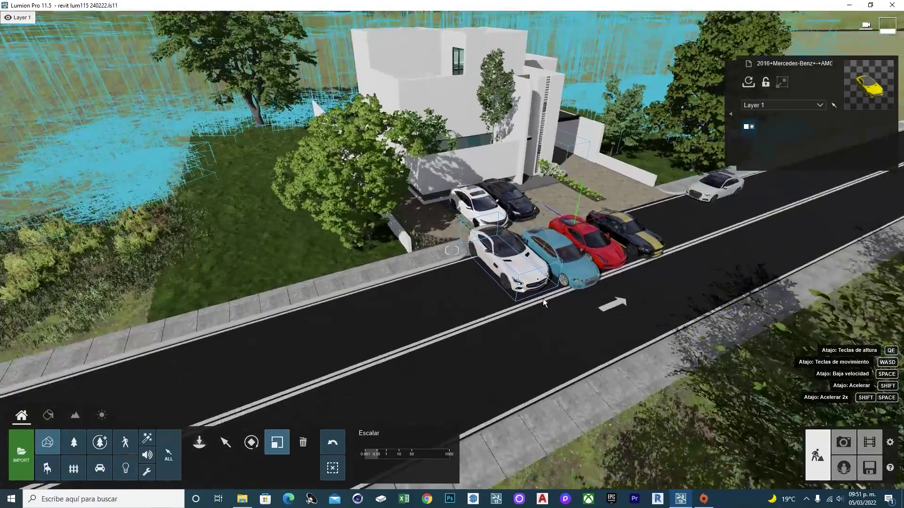
{"action": "key", "text": "w"}
Delete the Mercedes from the scene and switch to the saved photo views.
{"action": "left_click", "coordinate": [225, 443]}
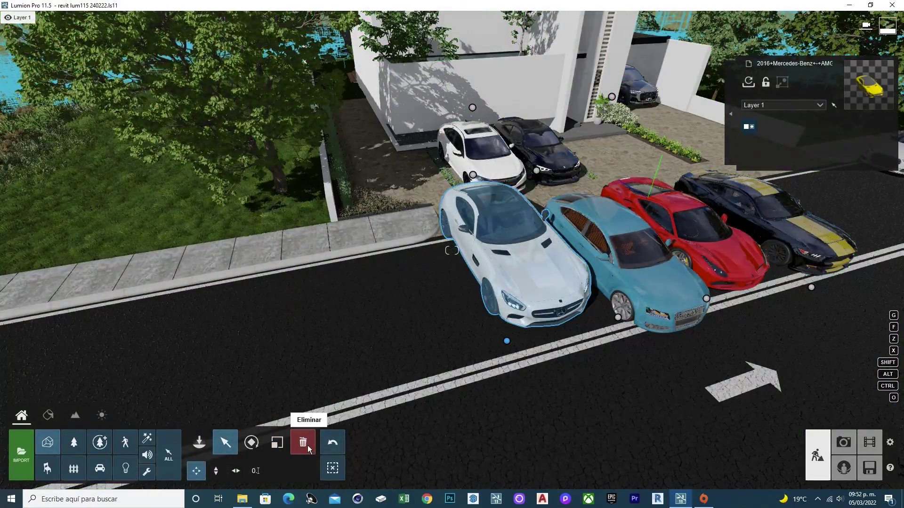
{"action": "left_click", "coordinate": [307, 446]}
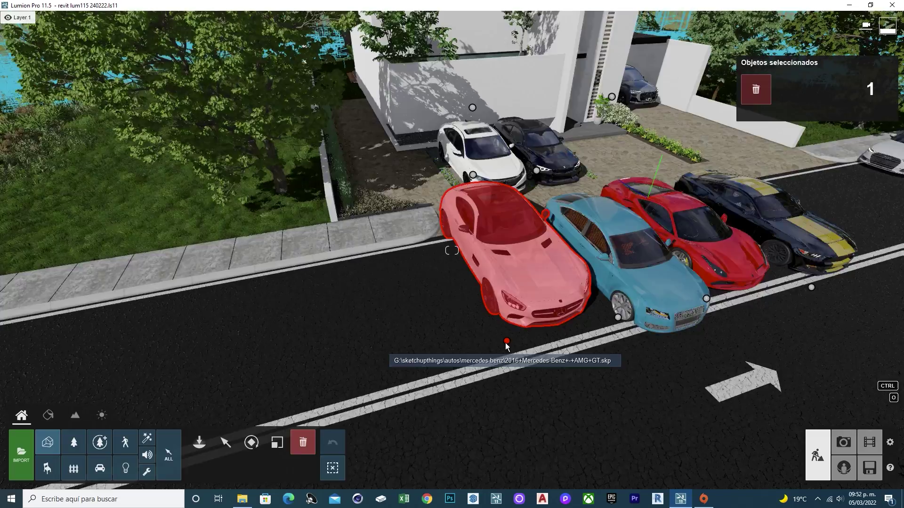
{"action": "left_click", "coordinate": [506, 341]}
{"action": "left_click", "coordinate": [843, 443]}
Restore photo 2's camera, view the 1 - Photo shot, then return to Build mode.
{"action": "left_click", "coordinate": [133, 426]}
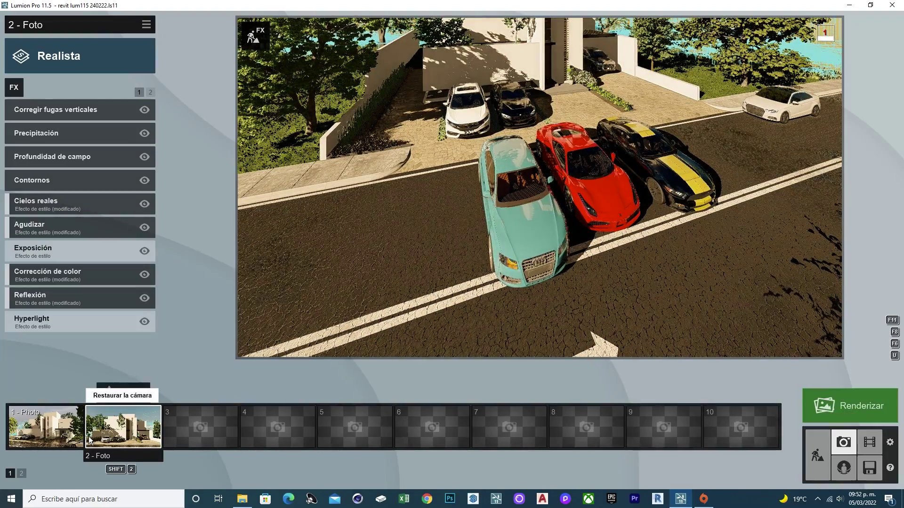
{"action": "left_click", "coordinate": [65, 433]}
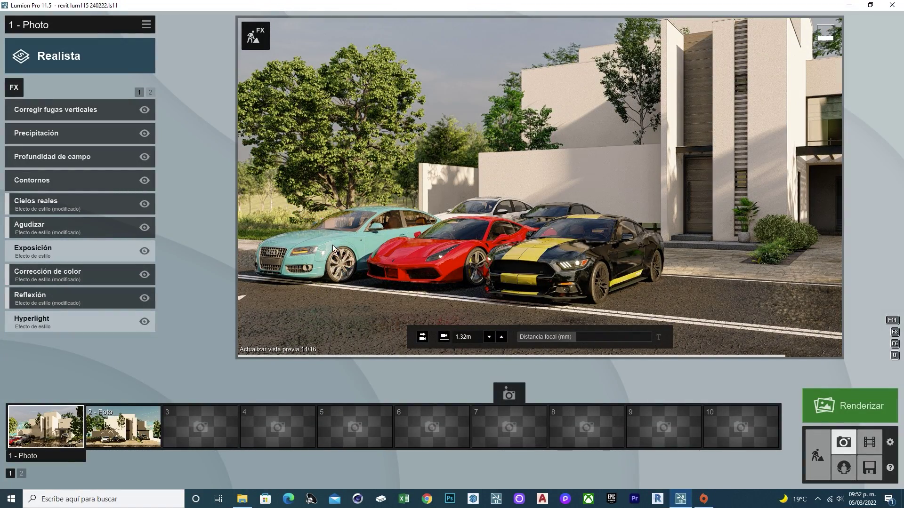
{"action": "left_click", "coordinate": [814, 454]}
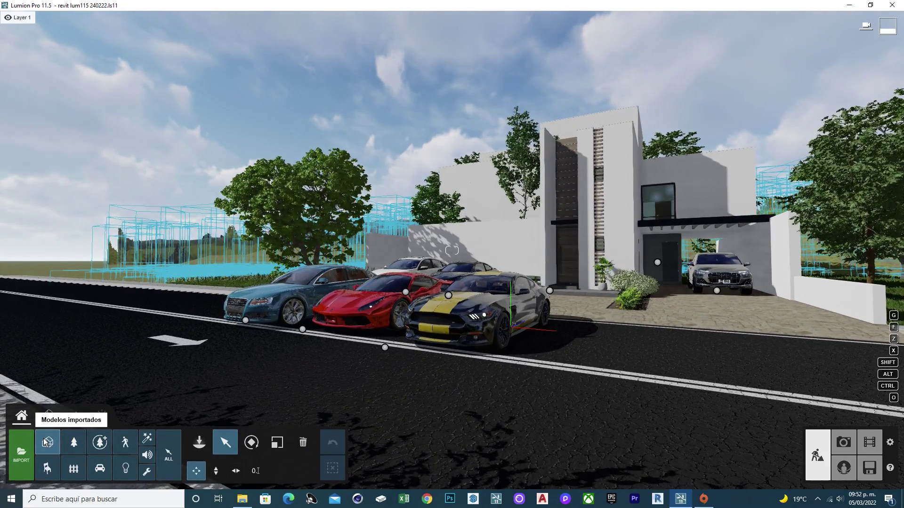
Open the imported models library and browse the VW SEAT and alfaromeo folders.
{"action": "left_click", "coordinate": [46, 441]}
{"action": "left_click", "coordinate": [45, 441]}
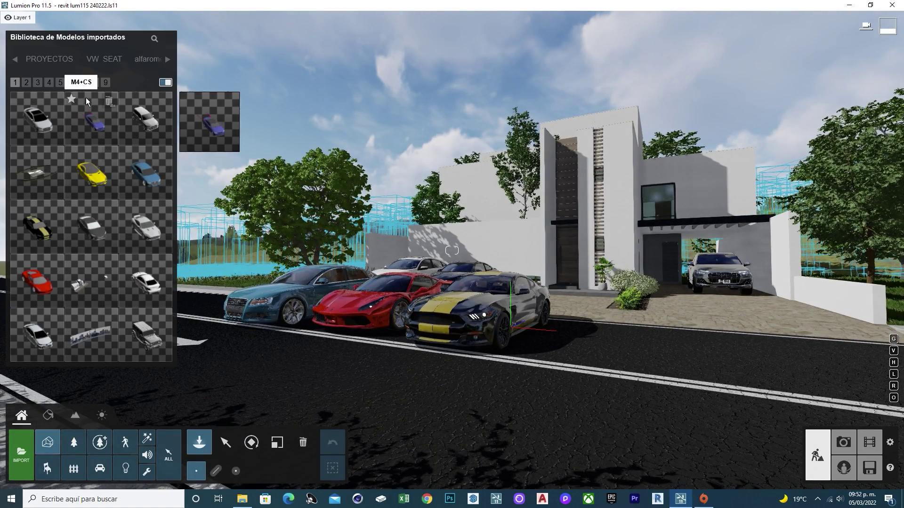
{"action": "left_click", "coordinate": [107, 60]}
{"action": "left_click", "coordinate": [147, 60]}
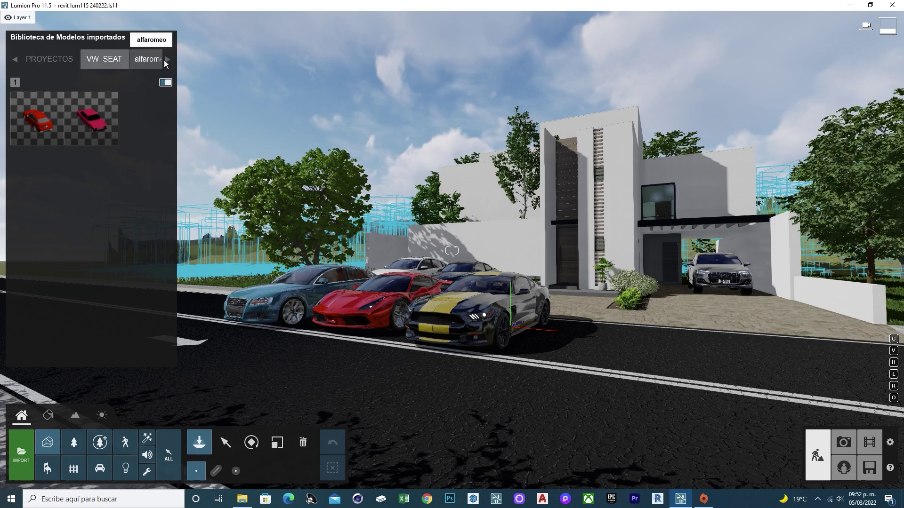
{"action": "left_click", "coordinate": [165, 60]}
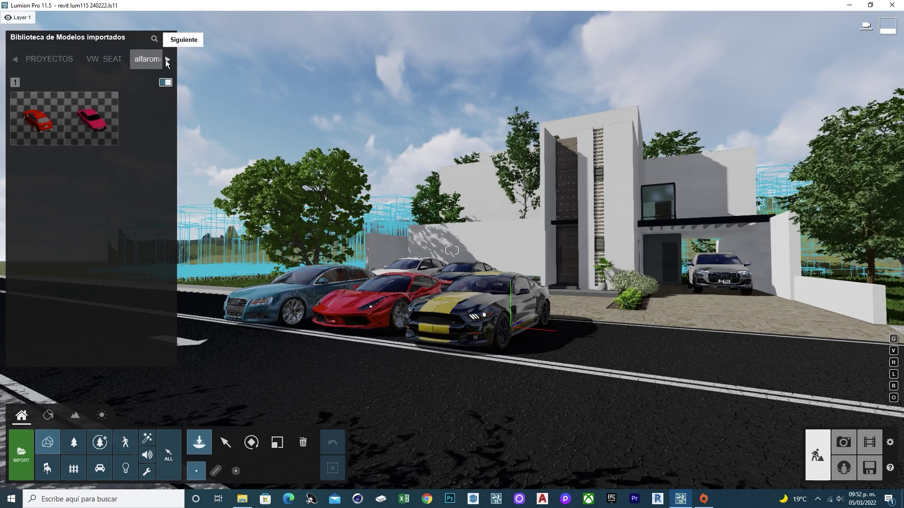
Page back through the folder tabs to show the BMW Y JAGUAR models.
{"action": "left_click", "coordinate": [15, 60]}
{"action": "left_click", "coordinate": [16, 60]}
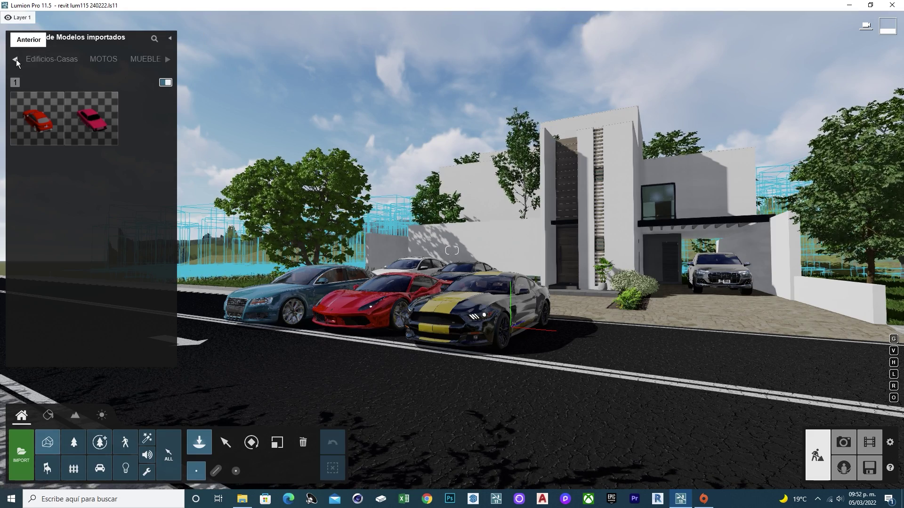
{"action": "left_click", "coordinate": [16, 59]}
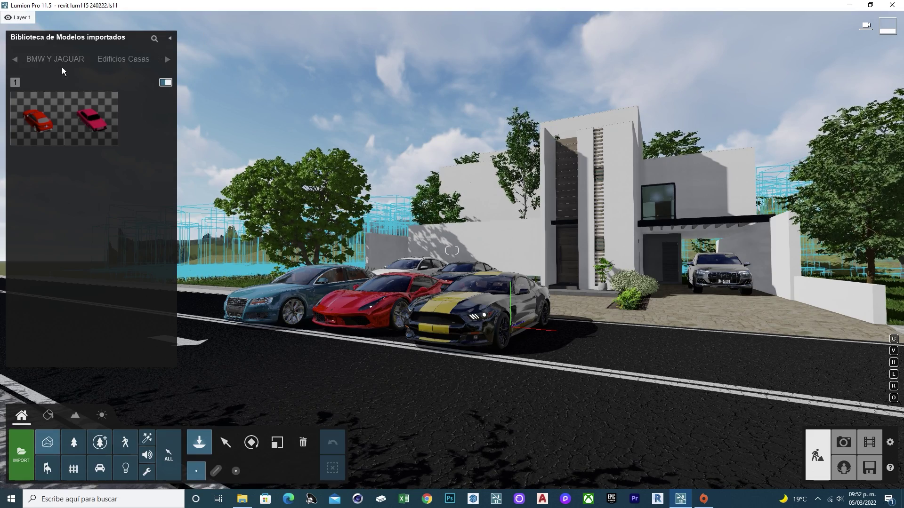
{"action": "left_click", "coordinate": [16, 60]}
{"action": "left_click", "coordinate": [115, 60]}
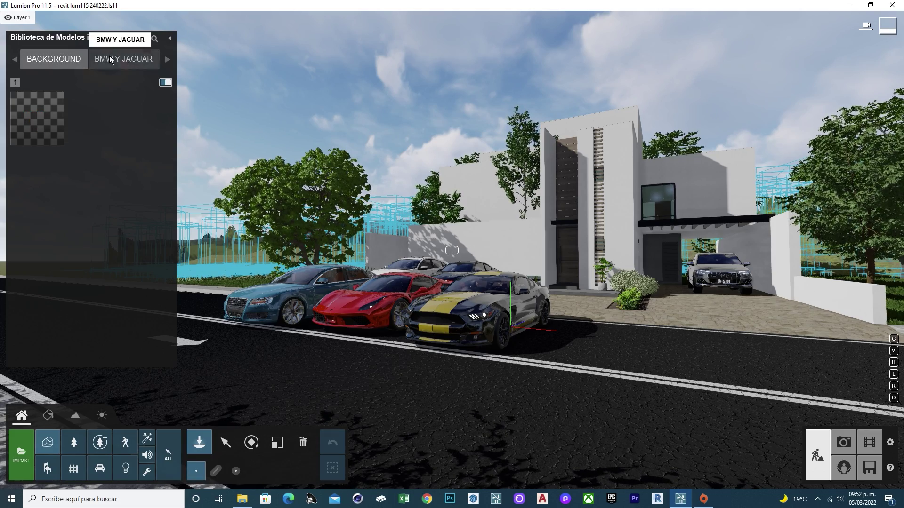
{"action": "left_click", "coordinate": [115, 57]}
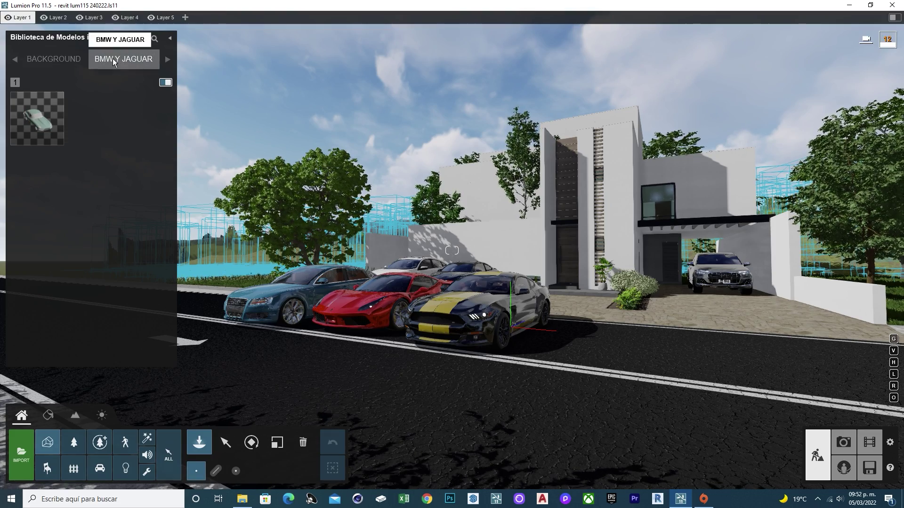
Pull the camera back from the cars and switch to selecting objects.
{"action": "left_click", "coordinate": [392, 299]}
{"action": "key", "text": "s"}
{"action": "scroll", "coordinate": [394, 299], "scroll_direction": "down", "scroll_amount": 5}
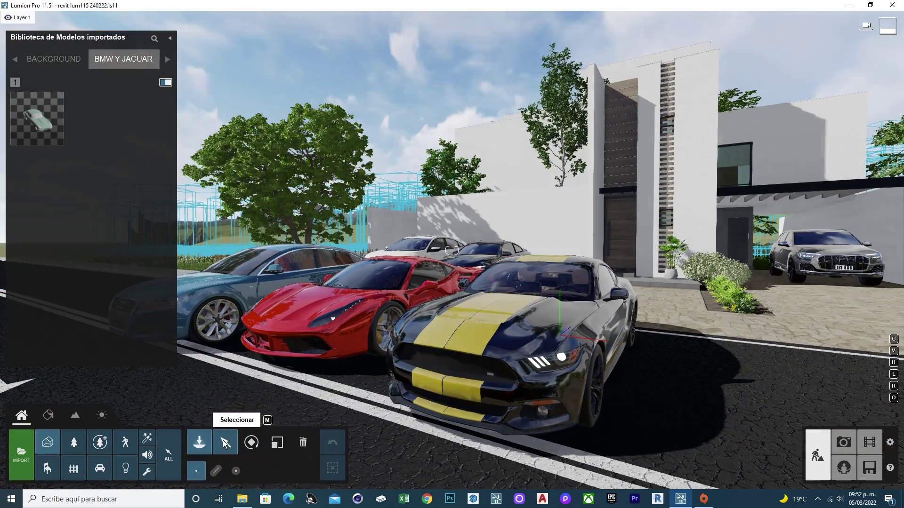
{"action": "left_click", "coordinate": [224, 442]}
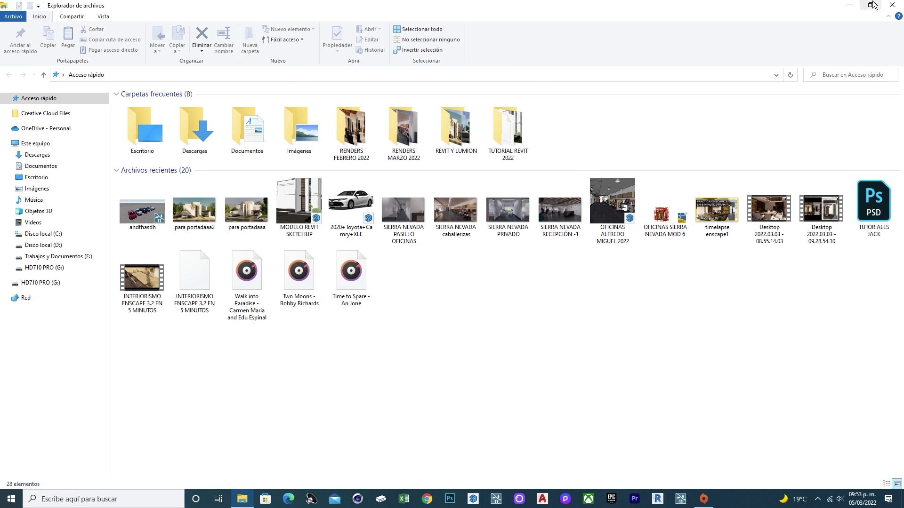
In a new File Explorer window, check C:\Program Files\Lumion 11.5, then return to drive C:.
{"action": "left_click", "coordinate": [892, 5]}
{"action": "left_click", "coordinate": [242, 499]}
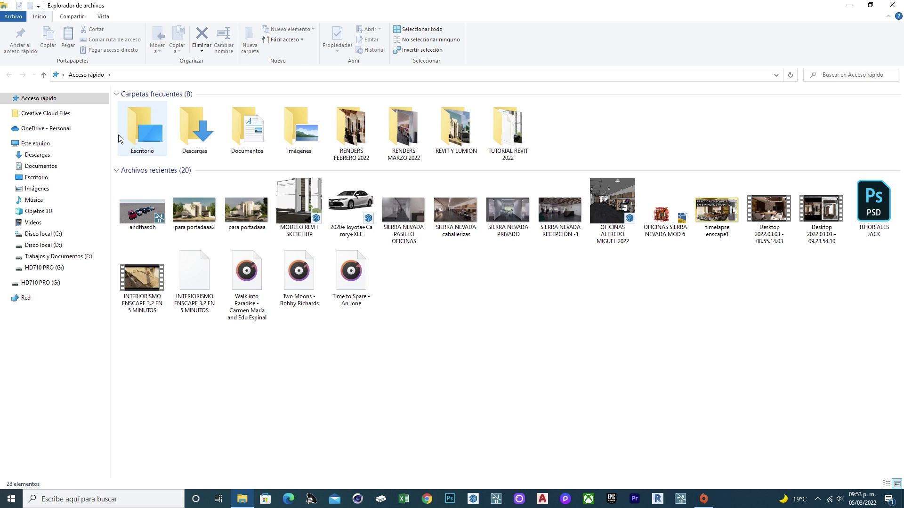
{"action": "left_click", "coordinate": [57, 238]}
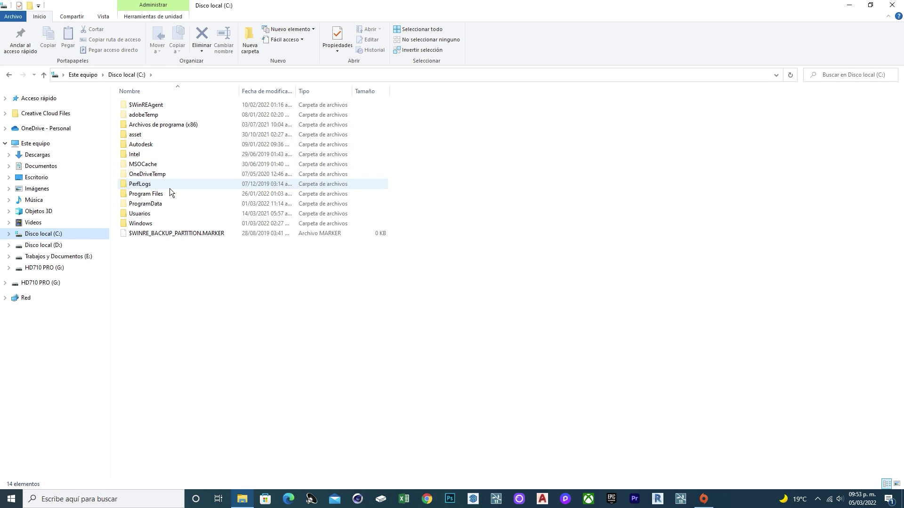
{"action": "double_click", "coordinate": [157, 122]}
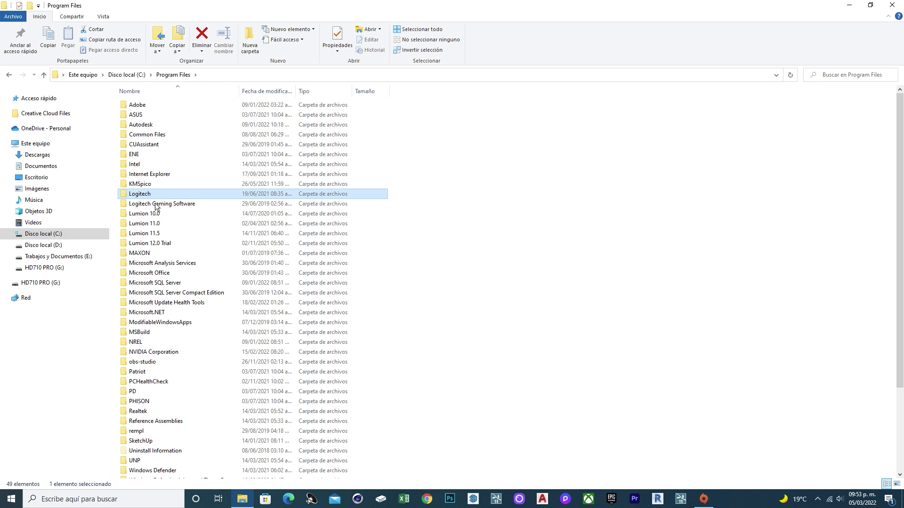
{"action": "left_click", "coordinate": [150, 244]}
{"action": "double_click", "coordinate": [144, 233]}
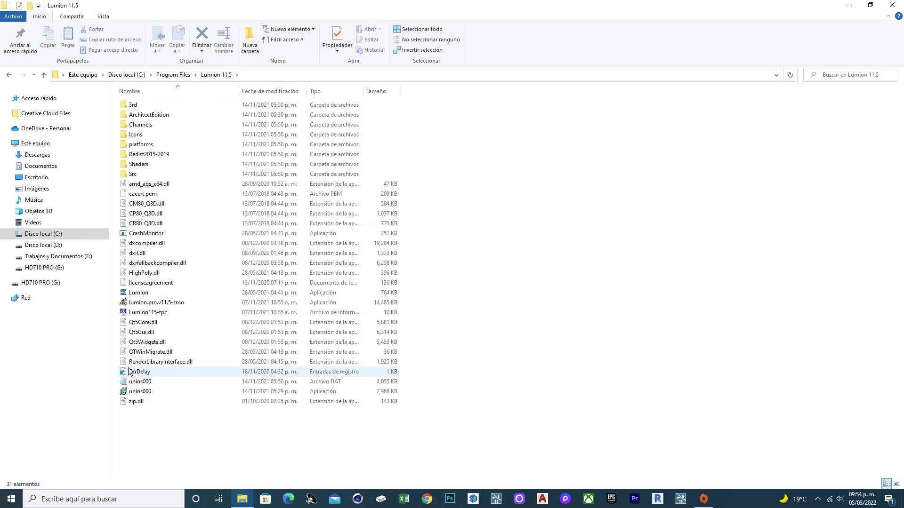
{"action": "left_click", "coordinate": [7, 75]}
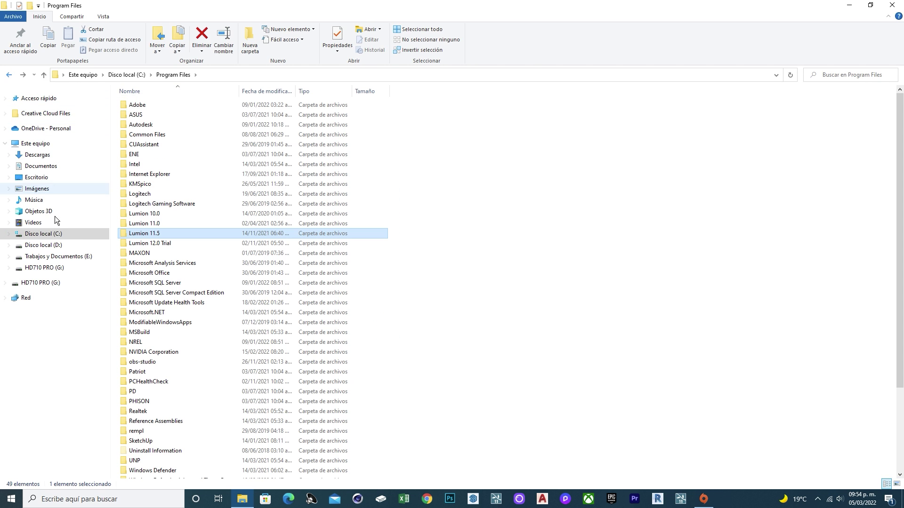
{"action": "left_click", "coordinate": [52, 234]}
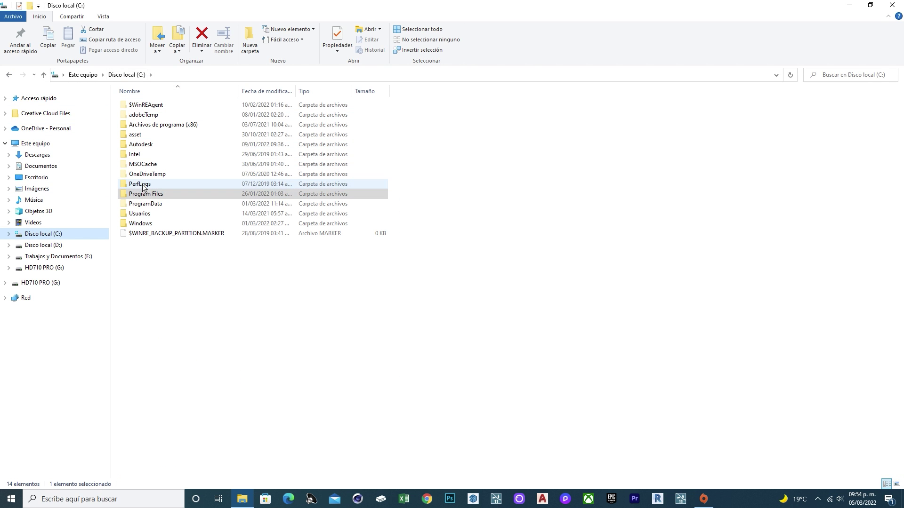
Navigate through Usuarios, the user's home folder and Documentos into Lumion 11.0.
{"action": "double_click", "coordinate": [140, 213]}
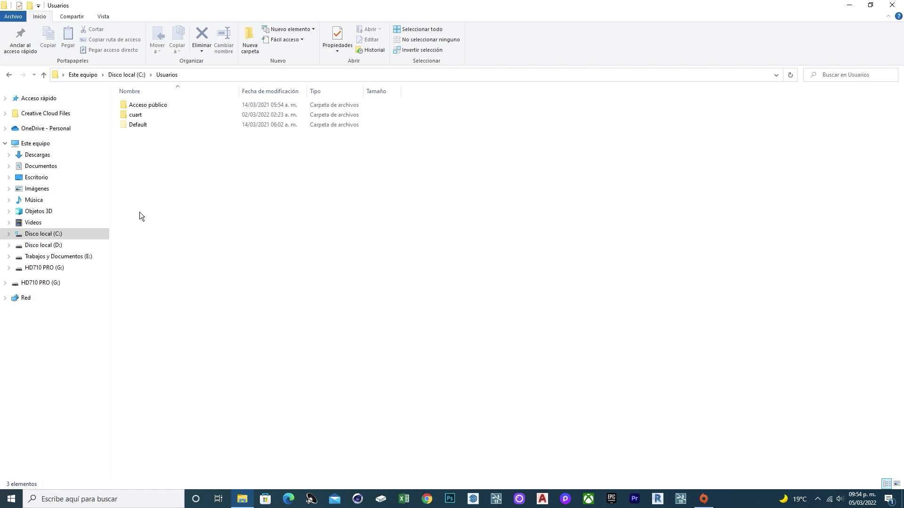
{"action": "double_click", "coordinate": [150, 115]}
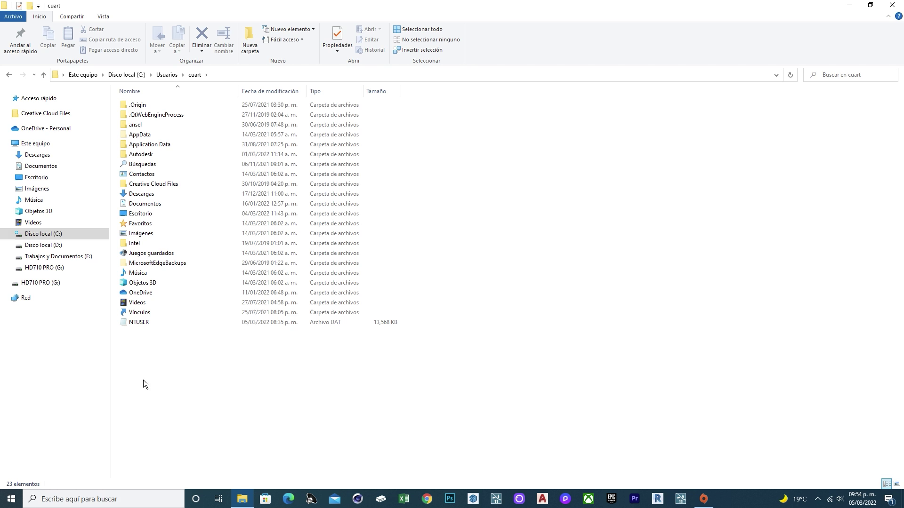
{"action": "double_click", "coordinate": [155, 204]}
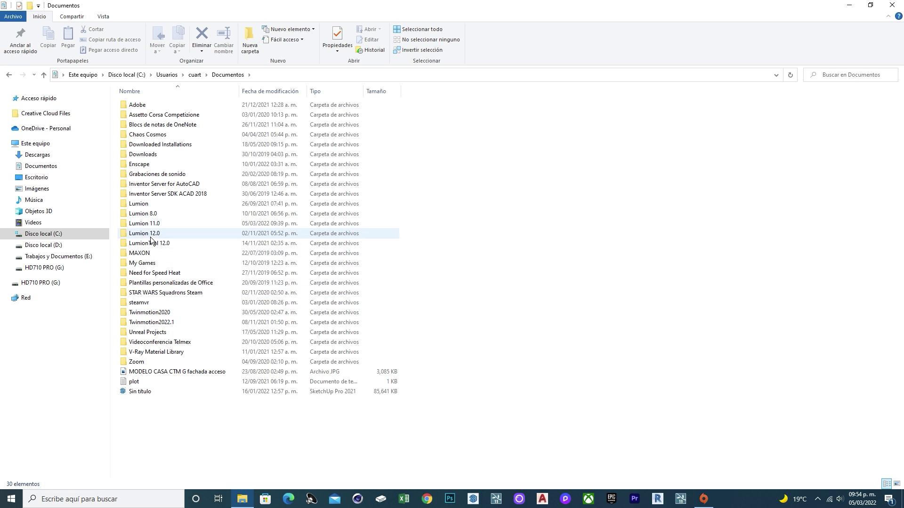
{"action": "double_click", "coordinate": [154, 222]}
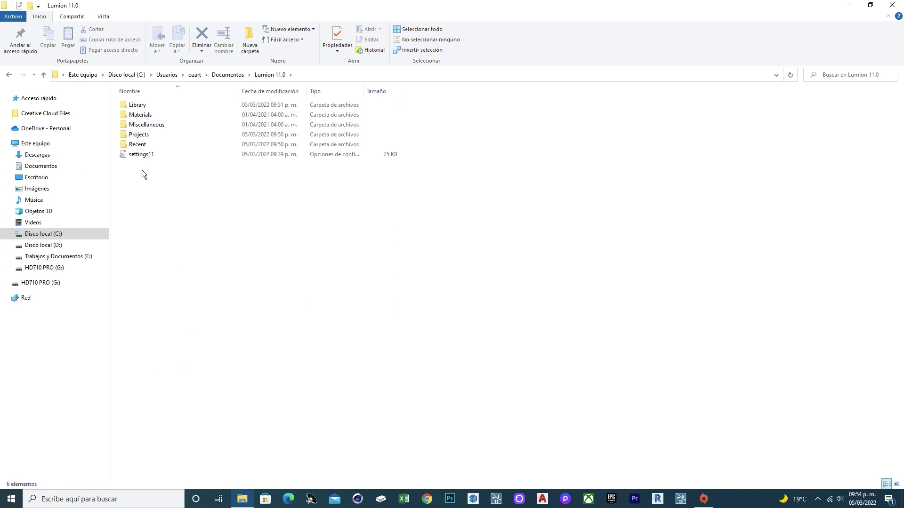
Open the Library folder, switch it to large icons, and scroll through the files.
{"action": "double_click", "coordinate": [148, 104]}
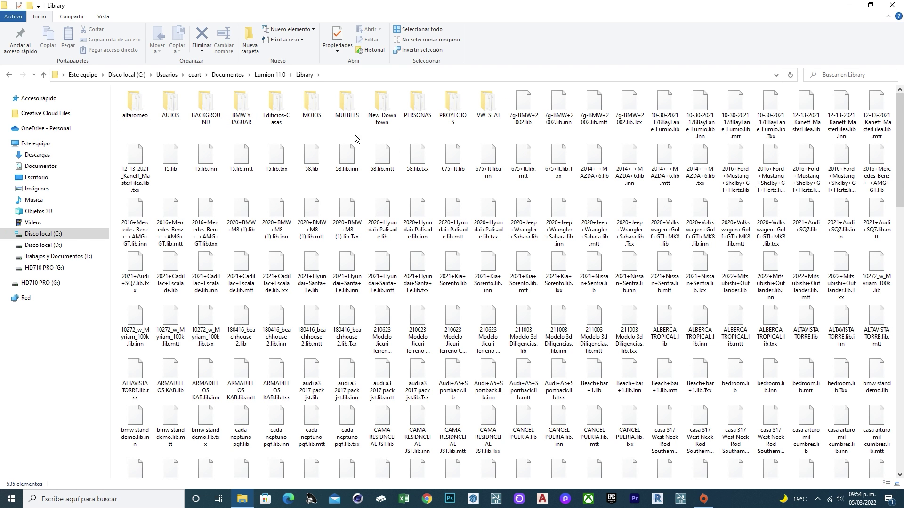
{"action": "right_click", "coordinate": [430, 140]}
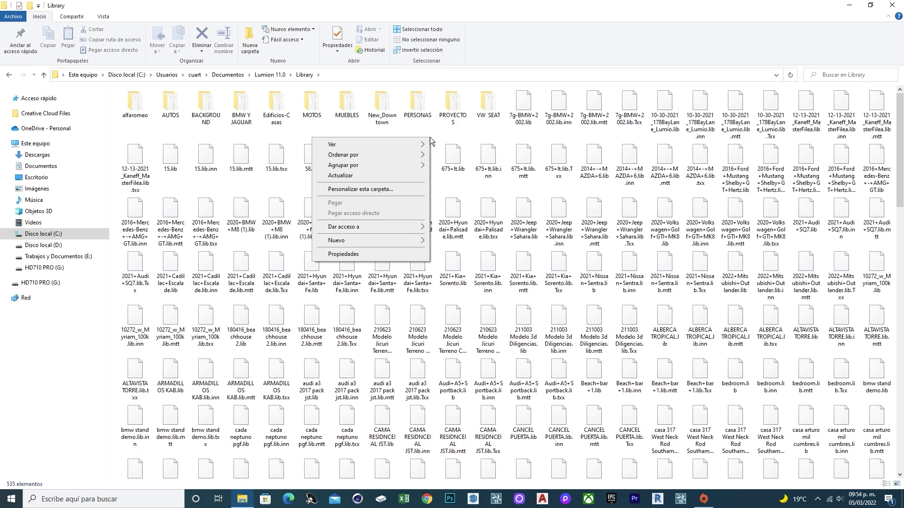
{"action": "mouse_move", "coordinate": [402, 146]}
{"action": "left_click", "coordinate": [466, 155]}
{"action": "scroll", "coordinate": [461, 210], "scroll_direction": "down", "scroll_amount": 8}
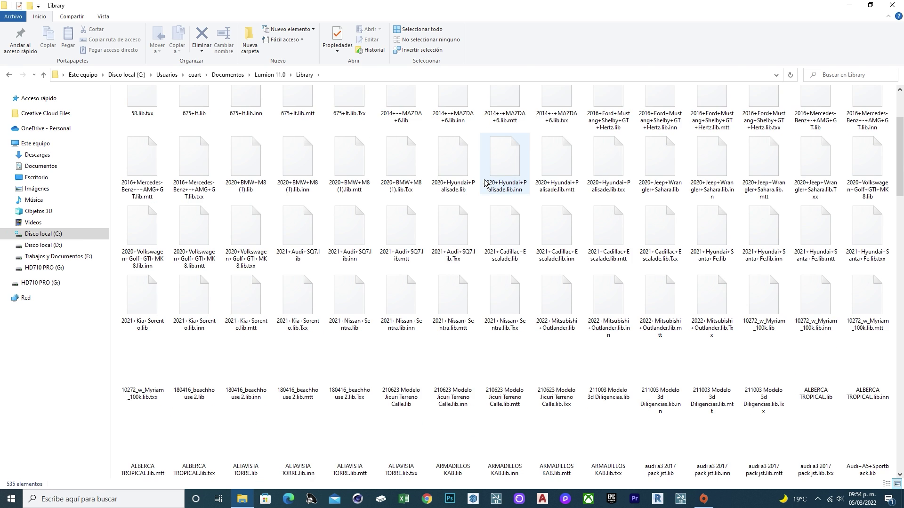
{"action": "scroll", "coordinate": [499, 226], "scroll_direction": "down", "scroll_amount": 3}
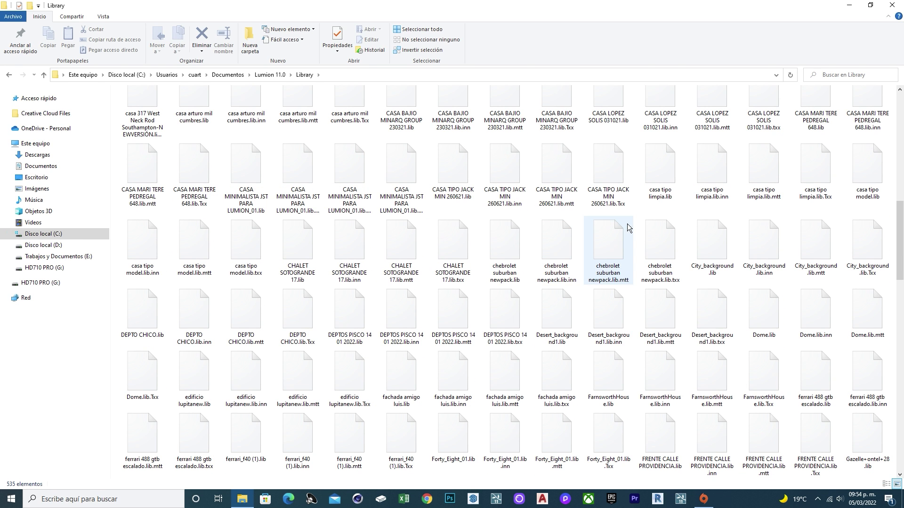
{"action": "scroll", "coordinate": [559, 211], "scroll_direction": "up", "scroll_amount": 10}
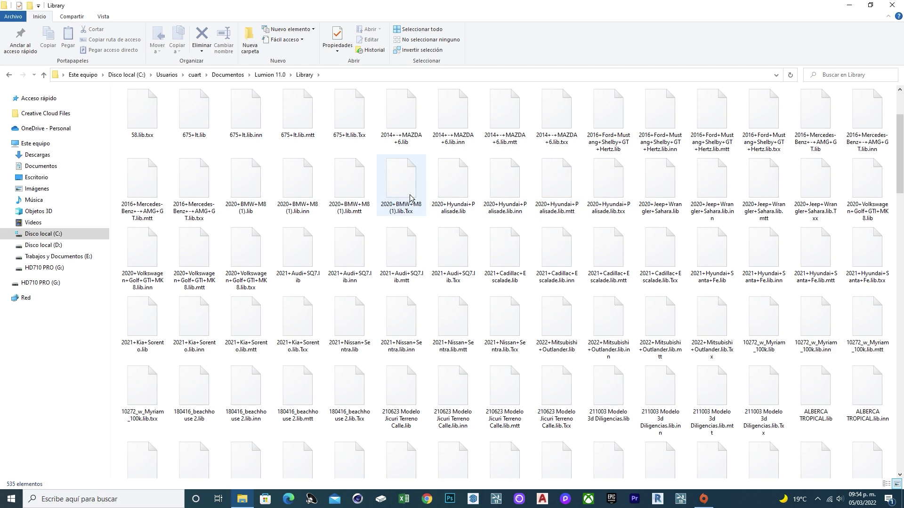
{"action": "scroll", "coordinate": [503, 188], "scroll_direction": "up", "scroll_amount": 2}
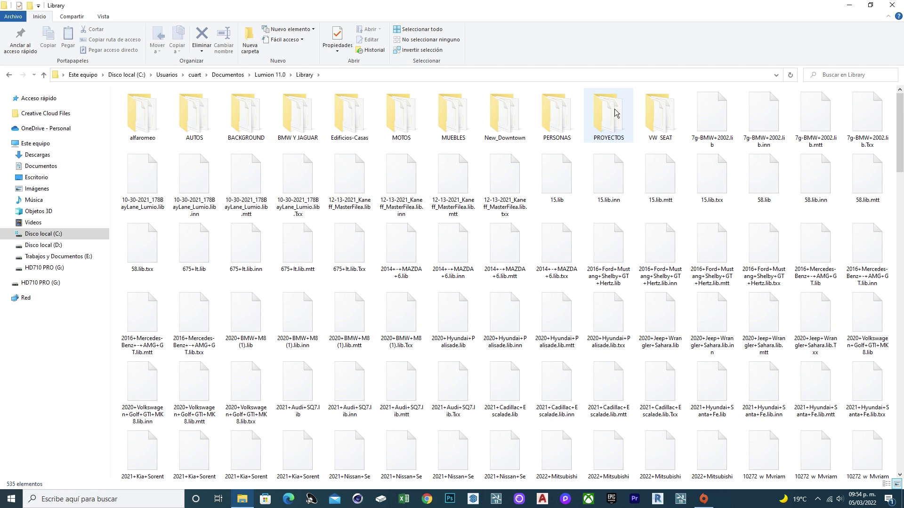
Bring up the Library background context menu, dismiss it, and reopen it.
{"action": "right_click", "coordinate": [375, 154]}
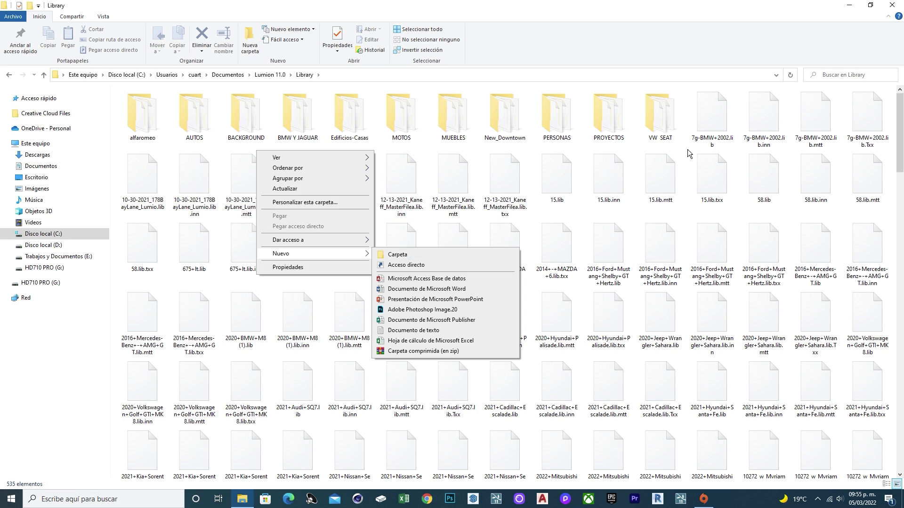
{"action": "left_click", "coordinate": [661, 175]}
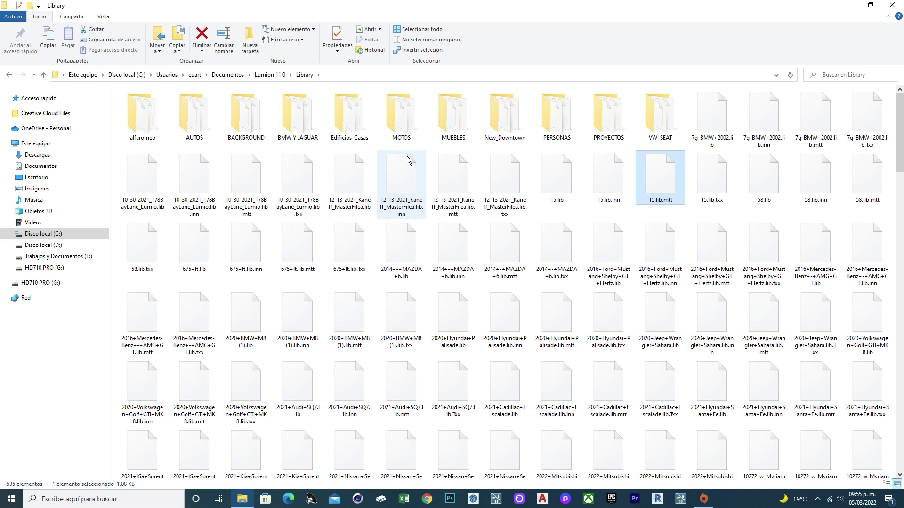
{"action": "right_click", "coordinate": [422, 152]}
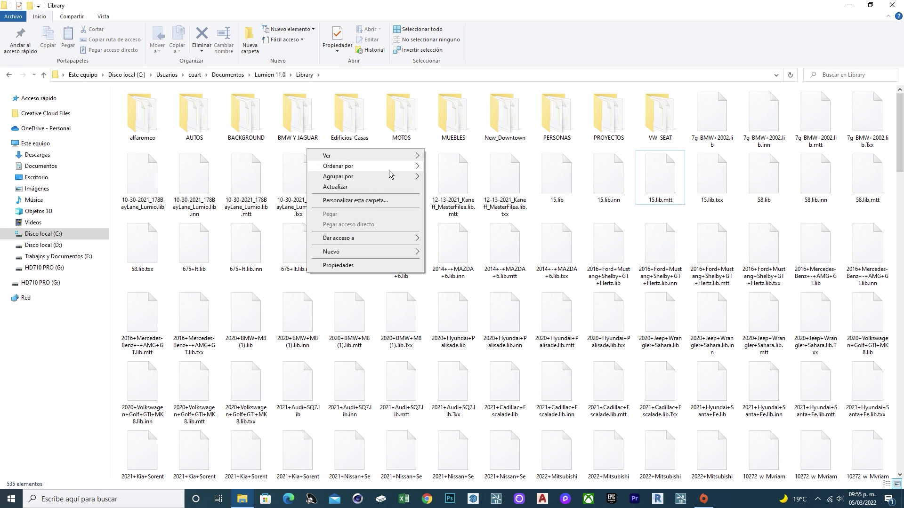
Create a new folder named CAMAS in Library.
{"action": "mouse_move", "coordinate": [363, 251]}
{"action": "left_click", "coordinate": [445, 251]}
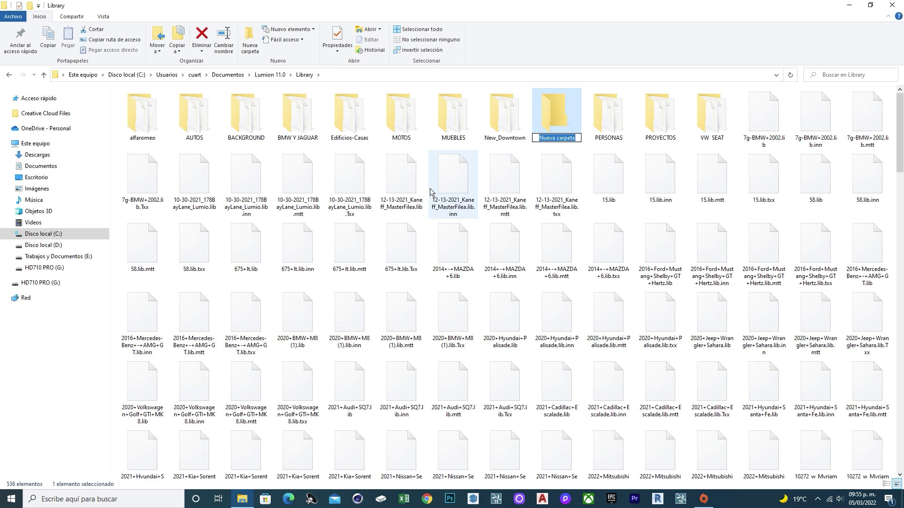
{"action": "type", "text": "CAMAS"}
{"action": "key", "text": "Return"}
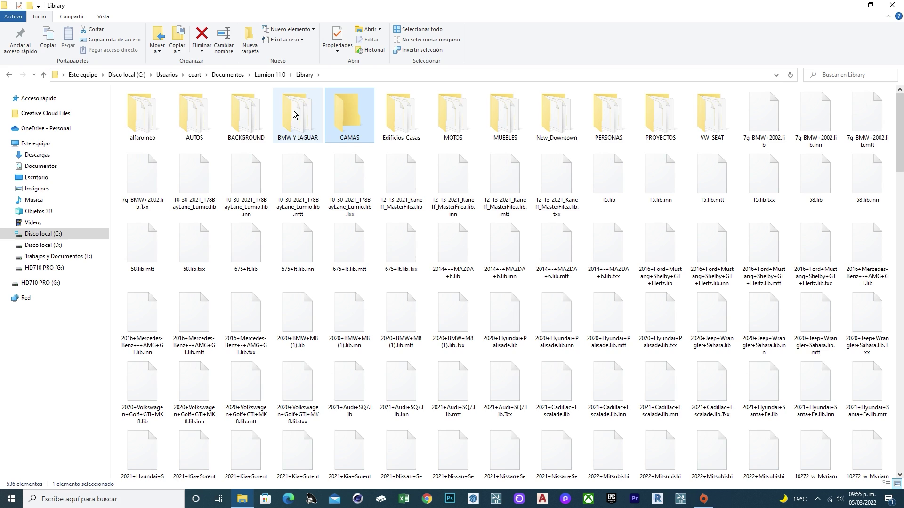
Move the four 7g-BMW+2002 files into the BMW Y JAGUAR folder.
{"action": "left_click", "coordinate": [307, 133]}
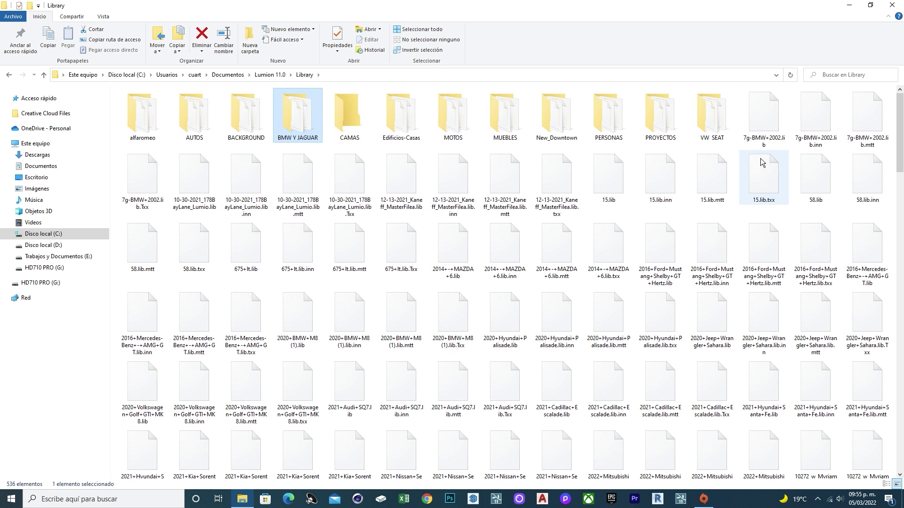
{"action": "left_click", "coordinate": [756, 122]}
{"action": "left_click", "coordinate": [148, 187], "text": "shift"}
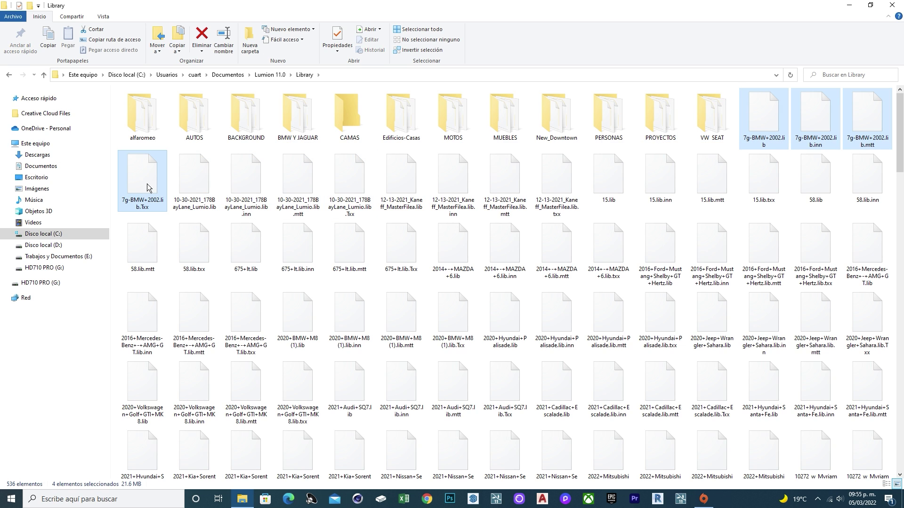
{"action": "left_click_drag", "start_coordinate": [377, 162], "coordinate": [297, 135]}
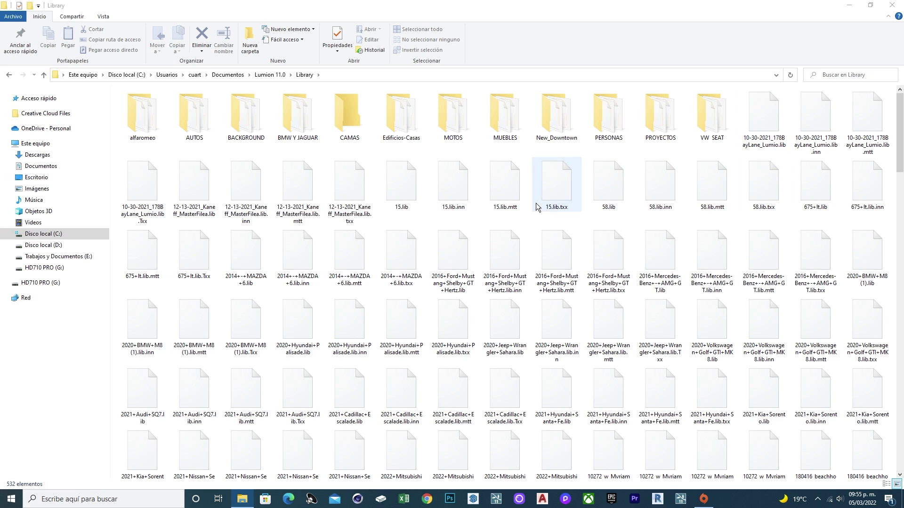
Create a MAZDA folder and move the four 2014 Mazda 6 files into it.
{"action": "right_click", "coordinate": [487, 151]}
{"action": "mouse_move", "coordinate": [438, 264]}
{"action": "left_click", "coordinate": [505, 268]}
{"action": "type", "text": "MAZDA"}
{"action": "key", "text": "Return"}
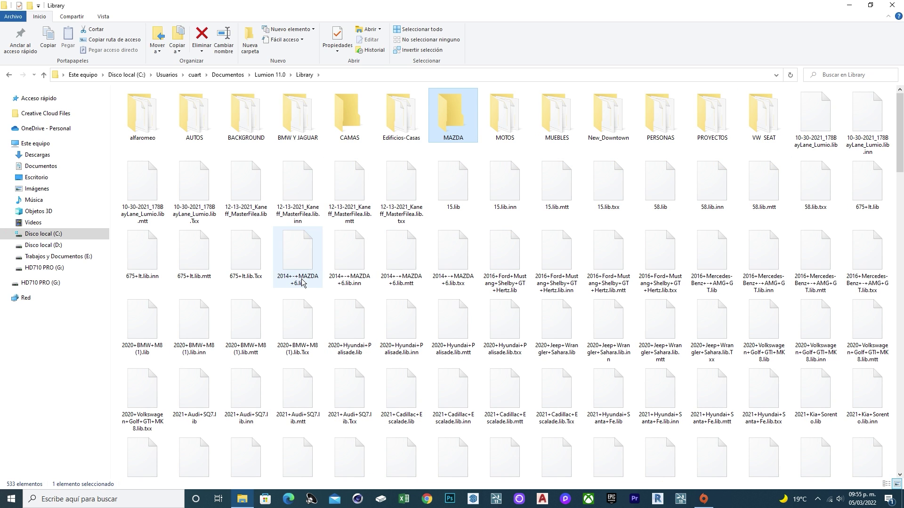
{"action": "left_click", "coordinate": [454, 261]}
{"action": "left_click", "coordinate": [301, 261], "text": "shift"}
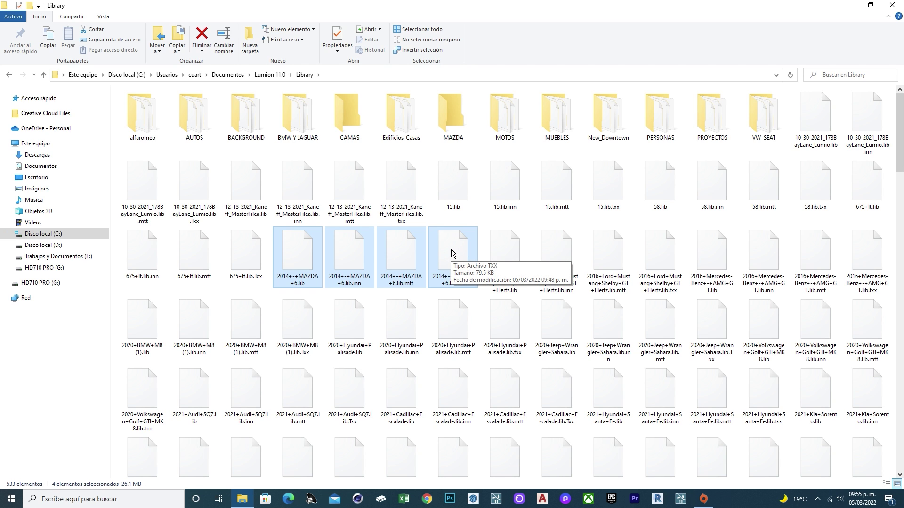
{"action": "left_click_drag", "start_coordinate": [451, 253], "coordinate": [452, 115]}
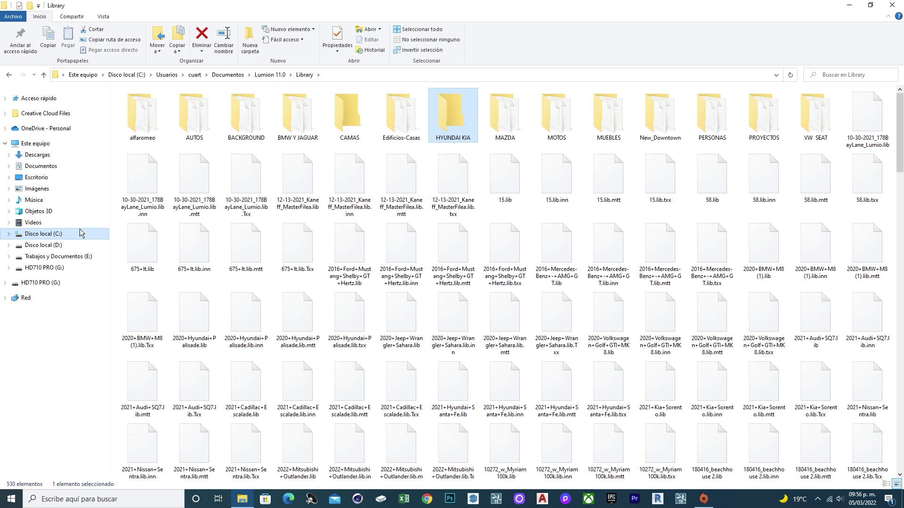
Check the Disco local (C:) properties for free space, then close them.
{"action": "right_click", "coordinate": [56, 234]}
{"action": "left_click", "coordinate": [57, 426]}
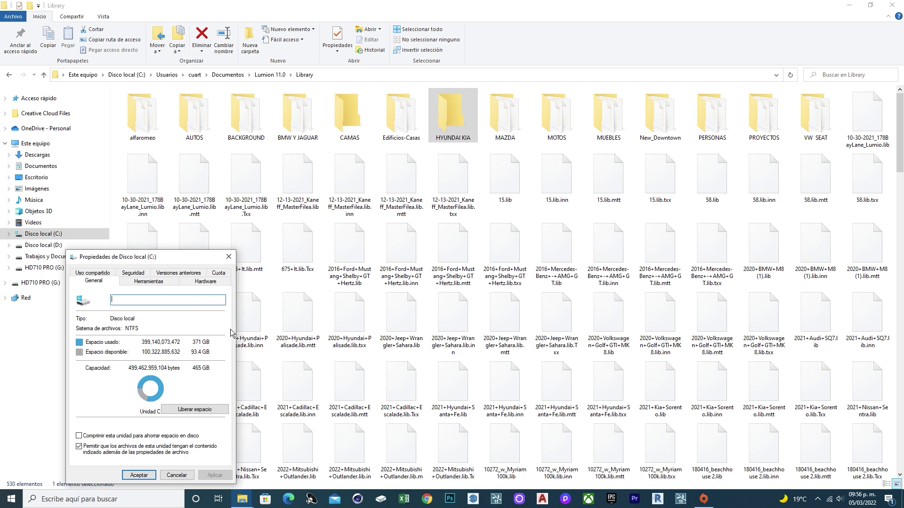
{"action": "left_click_drag", "start_coordinate": [179, 264], "coordinate": [249, 178]}
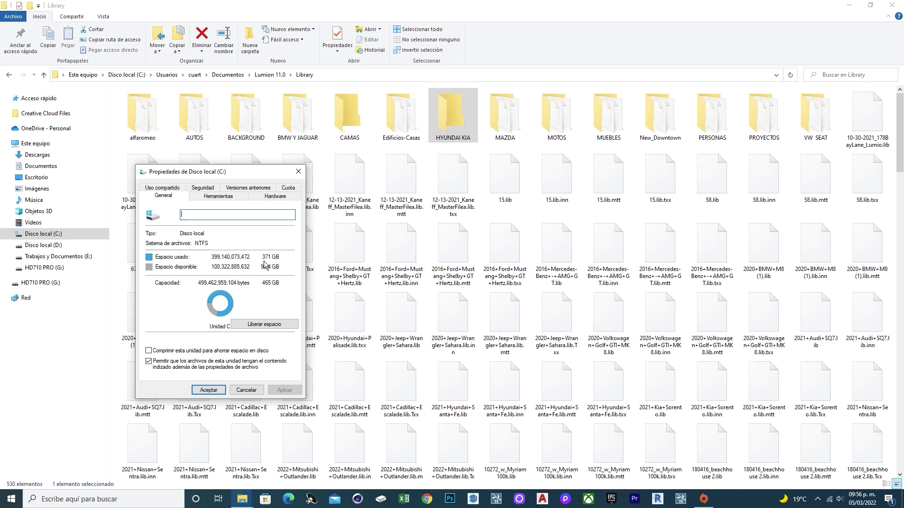
{"action": "left_click", "coordinate": [298, 171]}
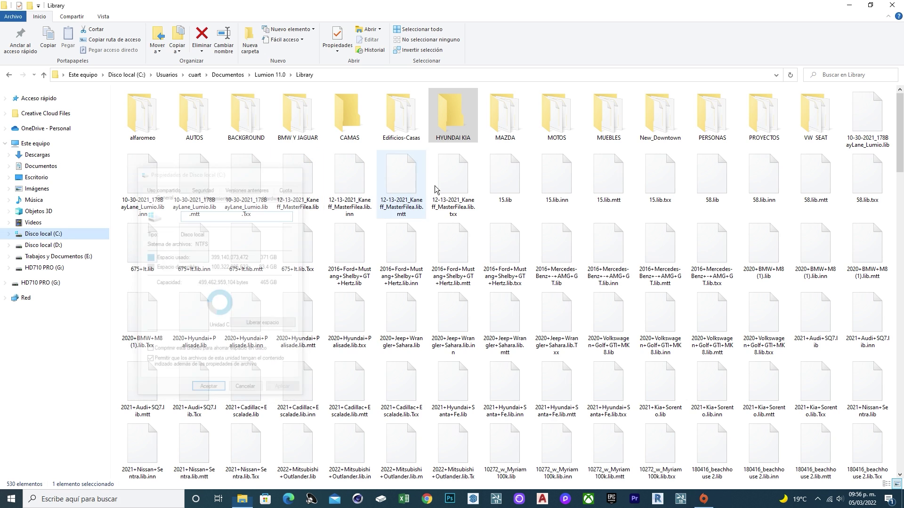
Go up to Lumion 11.0 and check the Library folder's size in its properties.
{"action": "left_click", "coordinate": [266, 75]}
{"action": "right_click", "coordinate": [142, 105]}
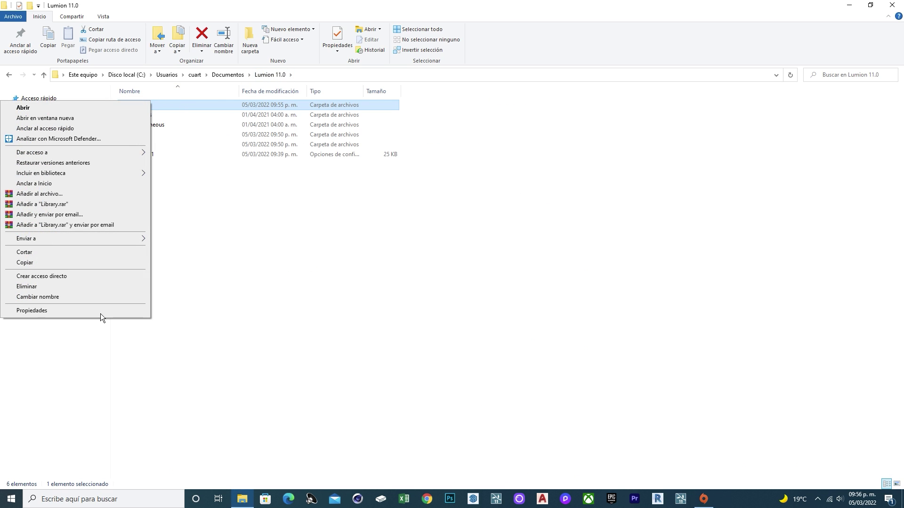
{"action": "left_click", "coordinate": [167, 203]}
{"action": "right_click", "coordinate": [138, 105]}
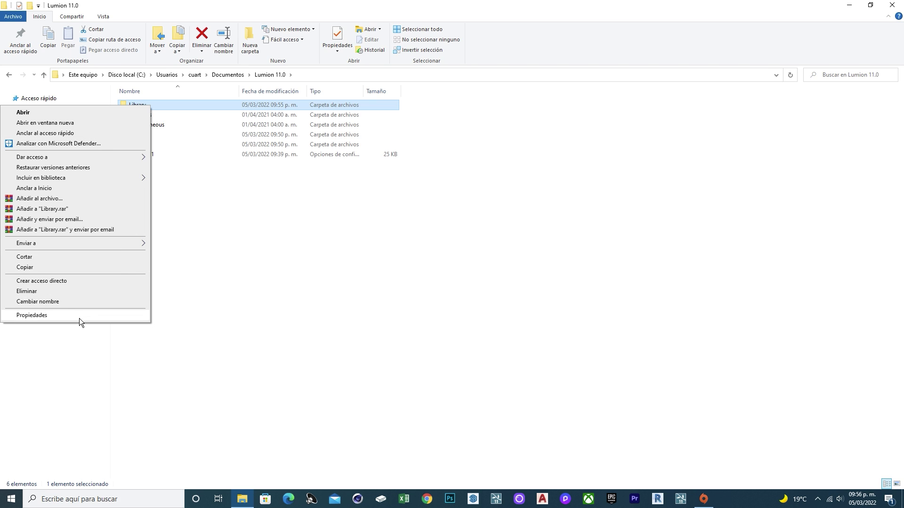
{"action": "left_click", "coordinate": [79, 316]}
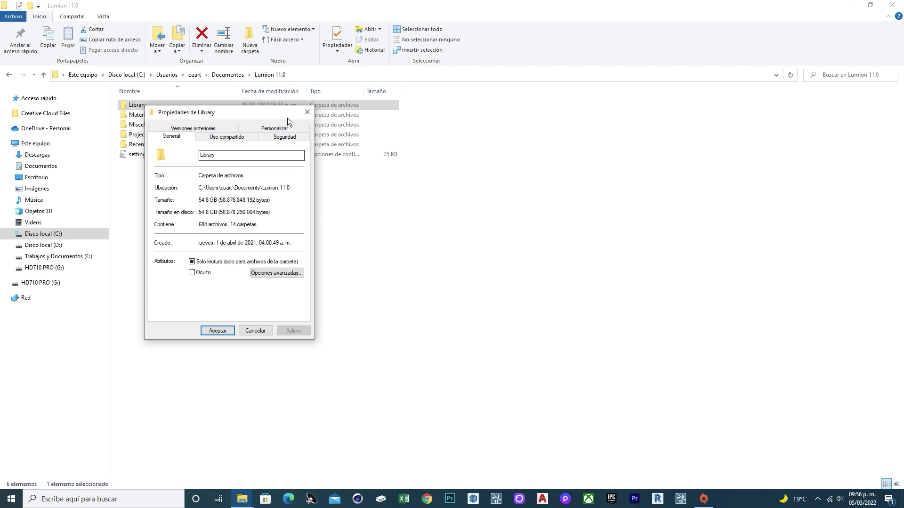
{"action": "left_click", "coordinate": [306, 112]}
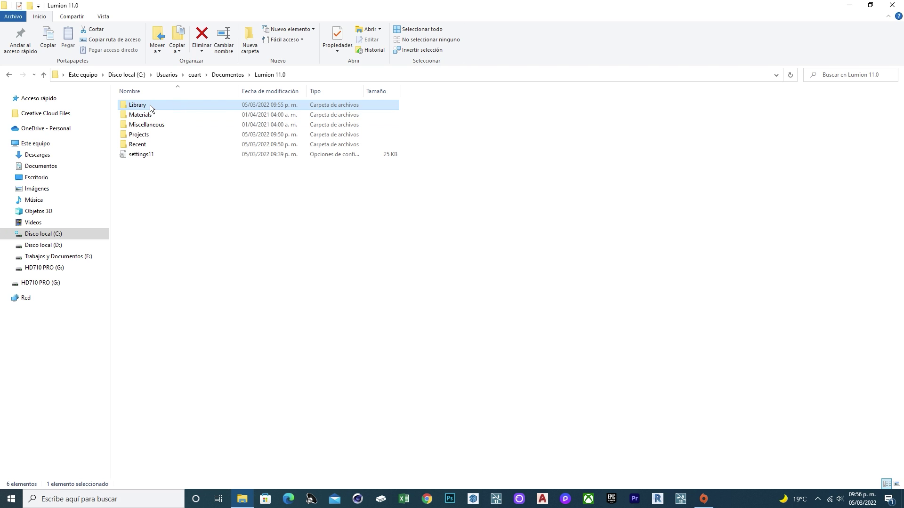
Open the Library folder and select the first Mitsubishi Outlander file.
{"action": "mouse_move", "coordinate": [140, 106]}
{"action": "double_click", "coordinate": [140, 106]}
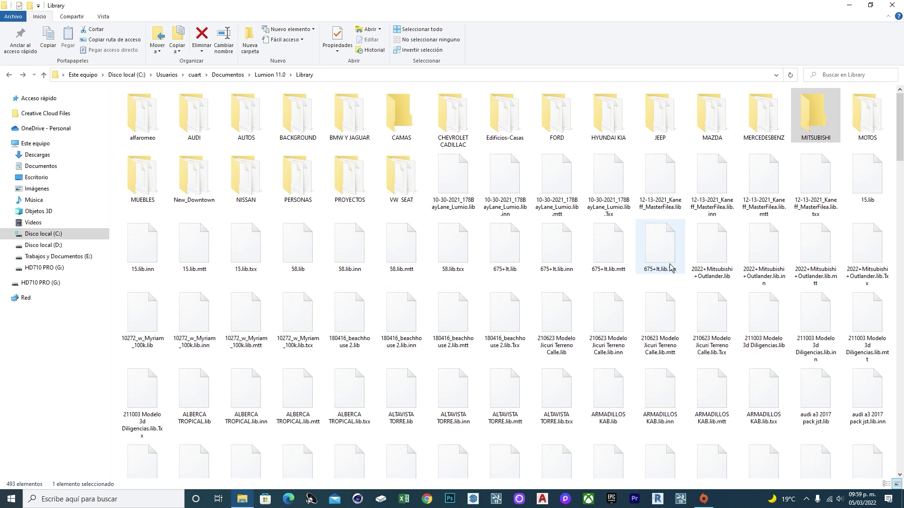
{"action": "left_click", "coordinate": [699, 275]}
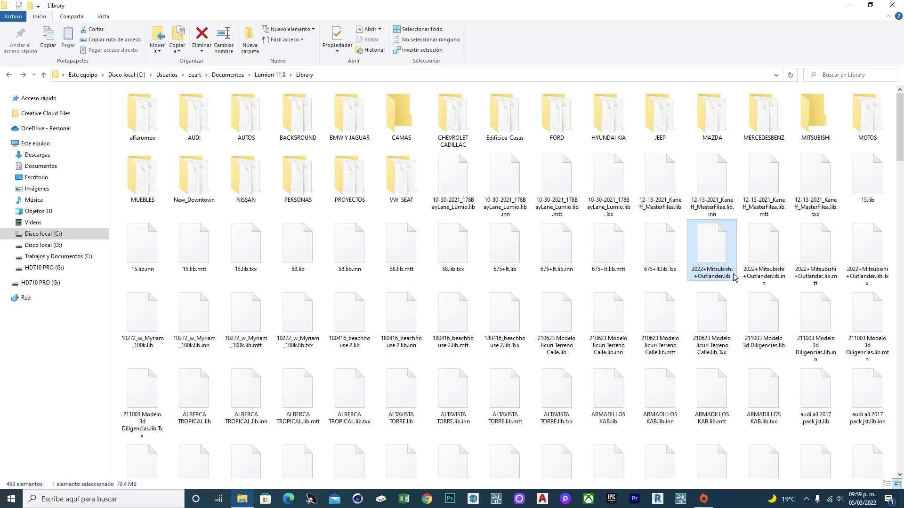
Move the four Outlander files into MITSUBISHI and the 10272_w_Myriam_100k files into a folder.
{"action": "left_click", "coordinate": [867, 278], "text": "shift"}
{"action": "left_click_drag", "start_coordinate": [719, 251], "coordinate": [810, 130]}
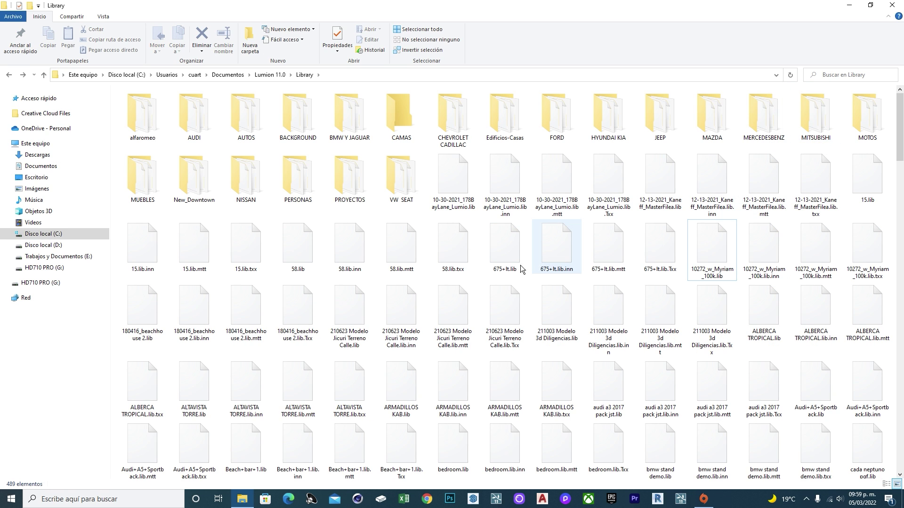
{"action": "left_click", "coordinate": [711, 251], "text": "shift"}
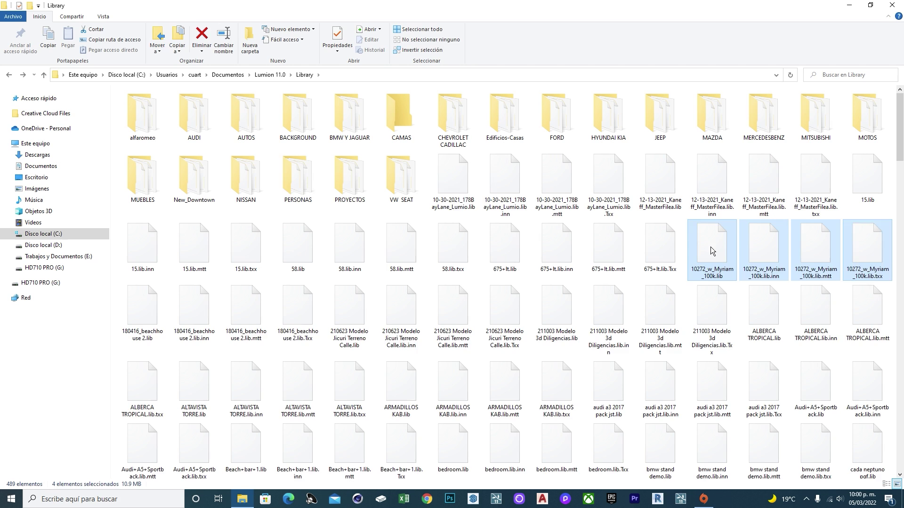
{"action": "left_click_drag", "start_coordinate": [711, 250], "coordinate": [298, 176]}
File one Audi model set into its folder and select the second Audi set.
{"action": "left_click", "coordinate": [398, 390]}
{"action": "left_click", "coordinate": [556, 388], "text": "shift"}
{"action": "left_click_drag", "start_coordinate": [400, 386], "coordinate": [197, 117]}
{"action": "left_click", "coordinate": [398, 376]}
{"action": "left_click", "coordinate": [557, 386], "text": "shift"}
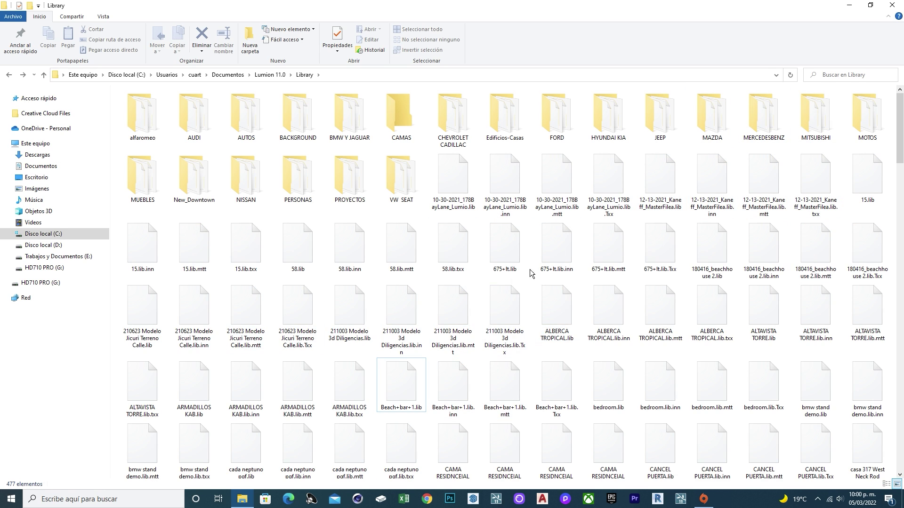
Scroll through the Library listing to review the brand folders and remaining loose files.
{"action": "scroll", "coordinate": [607, 317], "scroll_direction": "down", "scroll_amount": 20}
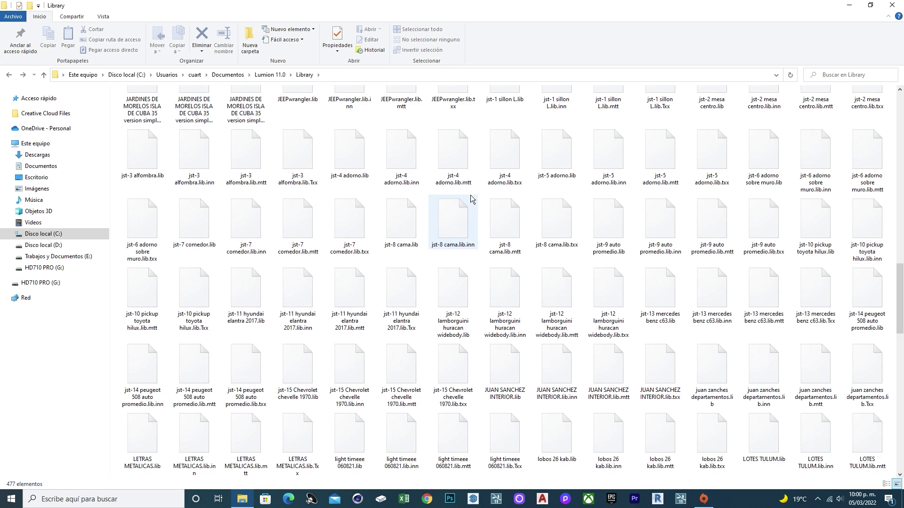
{"action": "scroll", "coordinate": [508, 320], "scroll_direction": "up", "scroll_amount": 20}
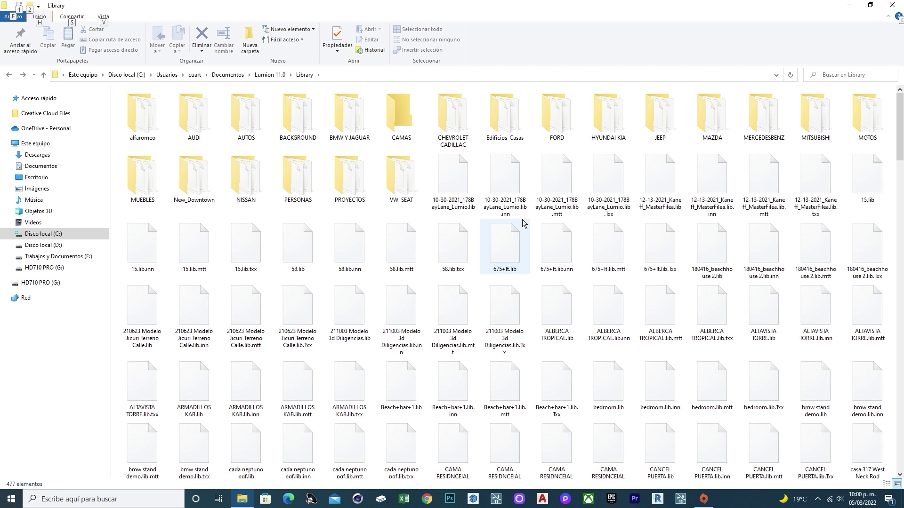
{"action": "scroll", "coordinate": [485, 245], "scroll_direction": "down", "scroll_amount": 3}
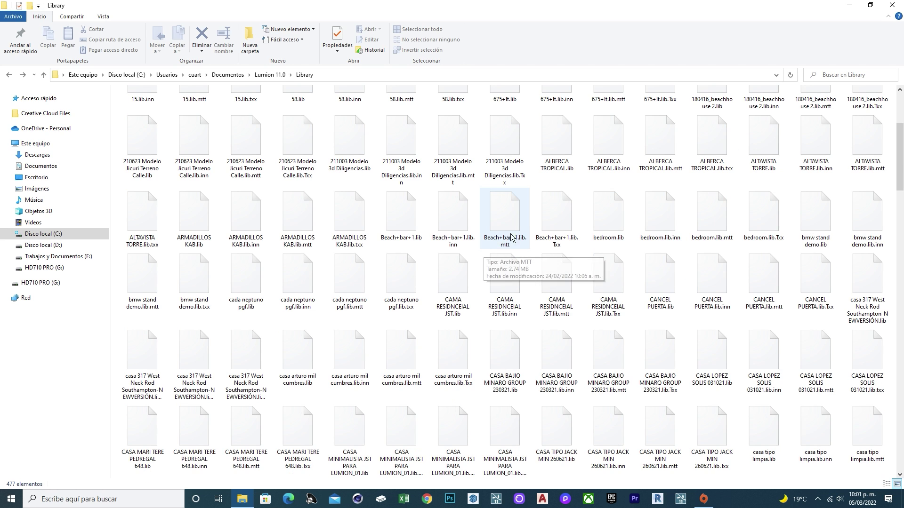
{"action": "scroll", "coordinate": [504, 242], "scroll_direction": "up", "scroll_amount": 3}
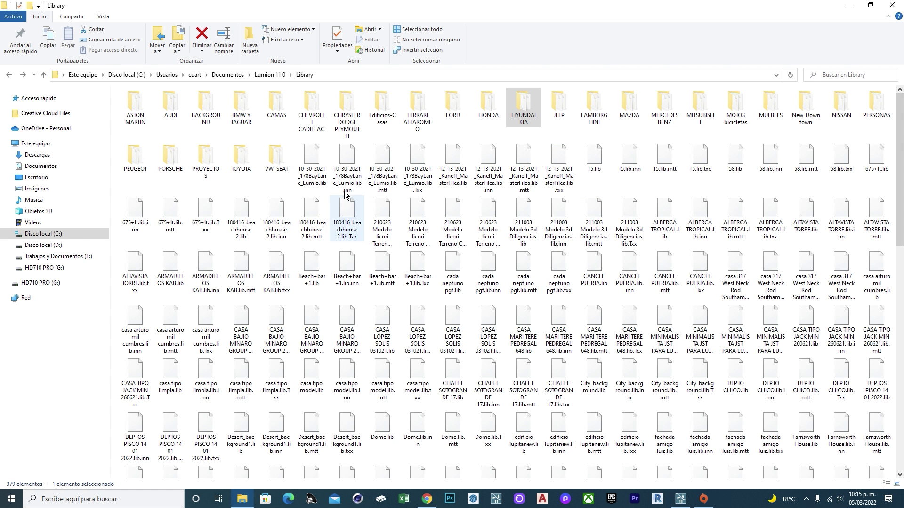
Start a new project on the plain grass environment.
{"action": "left_click", "coordinate": [345, 192]}
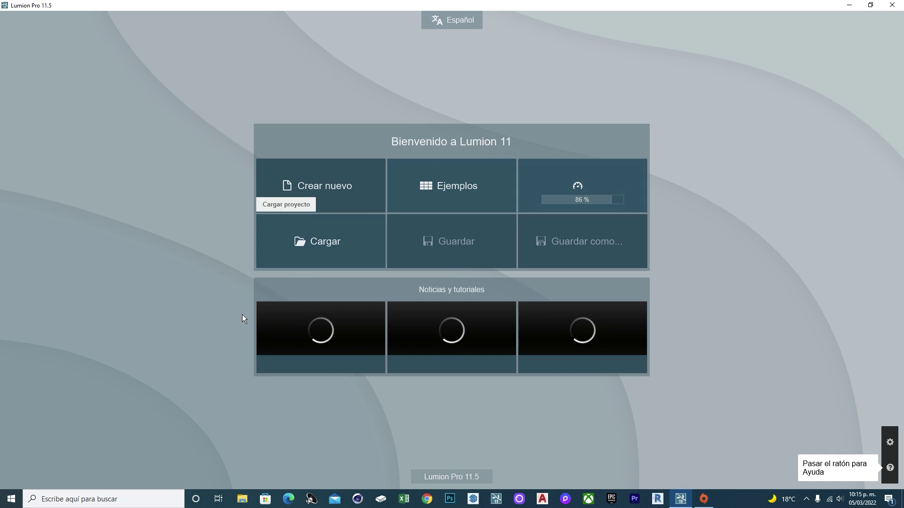
{"action": "left_click", "coordinate": [327, 176]}
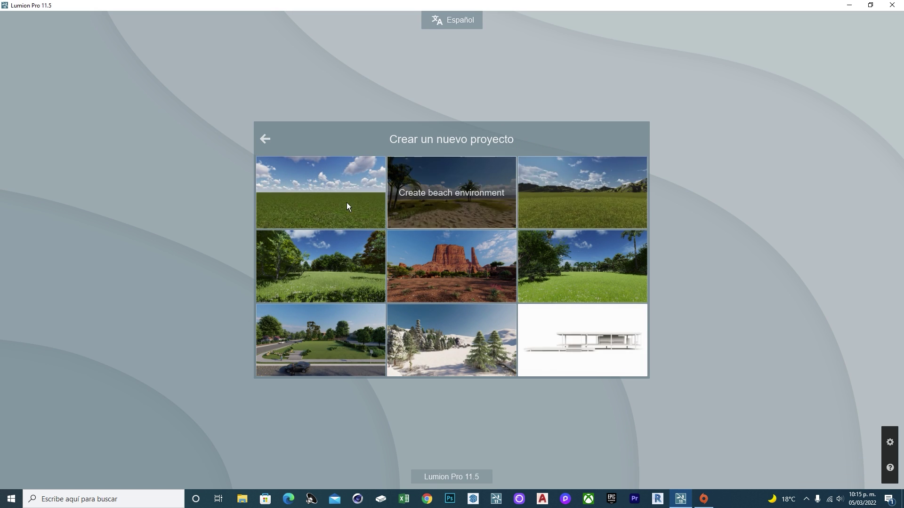
{"action": "left_click", "coordinate": [322, 208]}
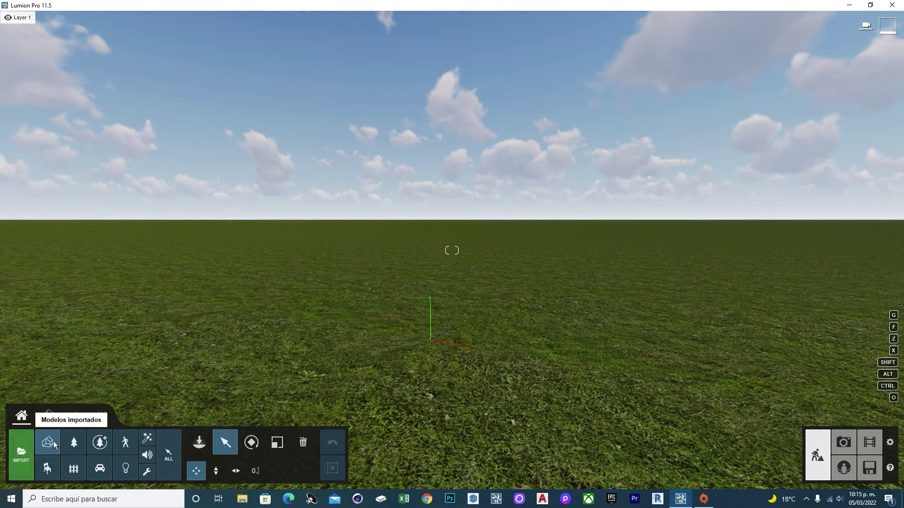
In the imported-model library, browse the ASTON MARTIN, AUDI and BACKGROUND collections.
{"action": "left_click", "coordinate": [195, 444]}
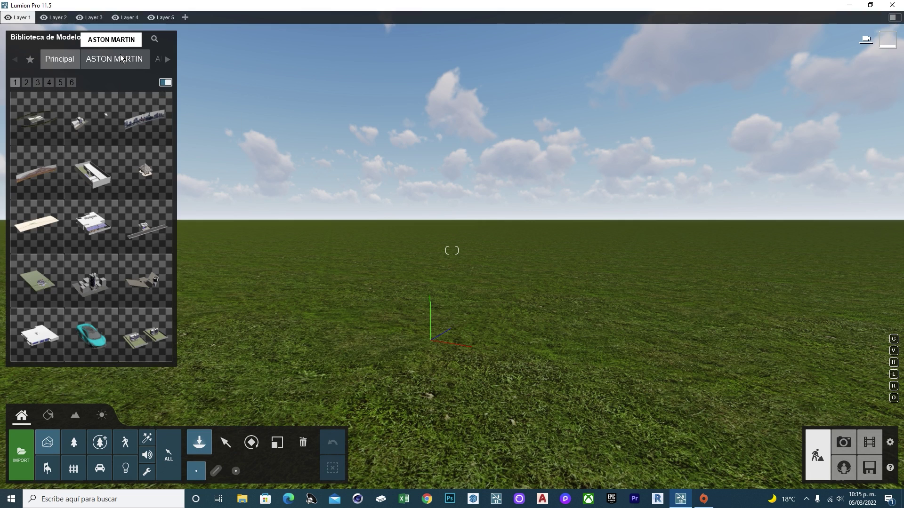
{"action": "left_click", "coordinate": [120, 55]}
{"action": "left_click", "coordinate": [167, 60]}
{"action": "left_click", "coordinate": [168, 60]}
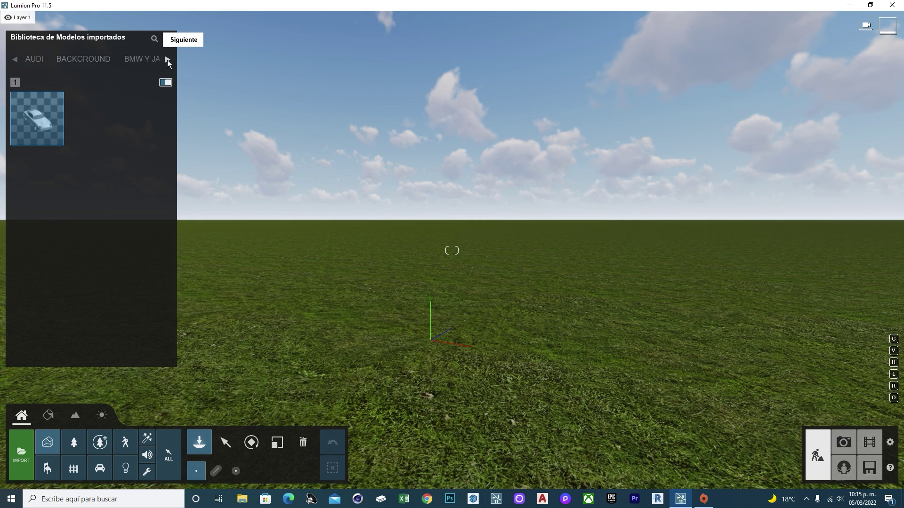
{"action": "left_click", "coordinate": [35, 59]}
{"action": "left_click", "coordinate": [77, 59]}
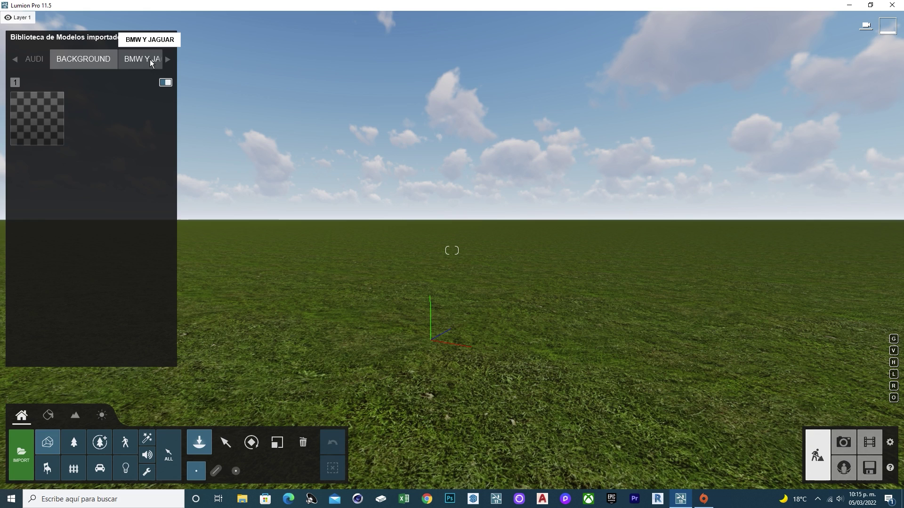
Continue through BMW Y JAGUAR, CAMAS and CHEVROLET CADILLAC to the Chrysler Dodge Plymouth models.
{"action": "left_click", "coordinate": [150, 63]}
{"action": "left_click", "coordinate": [168, 61]}
{"action": "left_click", "coordinate": [168, 61]}
{"action": "left_click", "coordinate": [113, 59]}
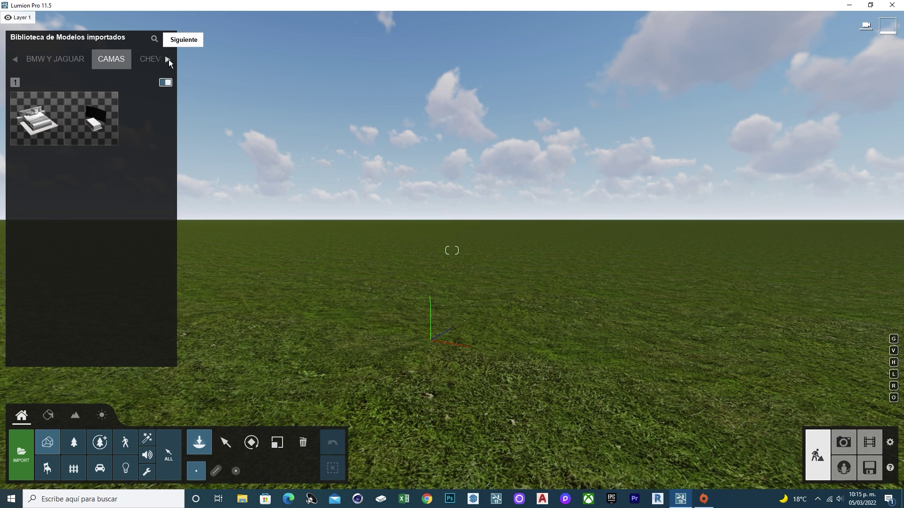
{"action": "left_click", "coordinate": [168, 58]}
{"action": "left_click", "coordinate": [158, 59]}
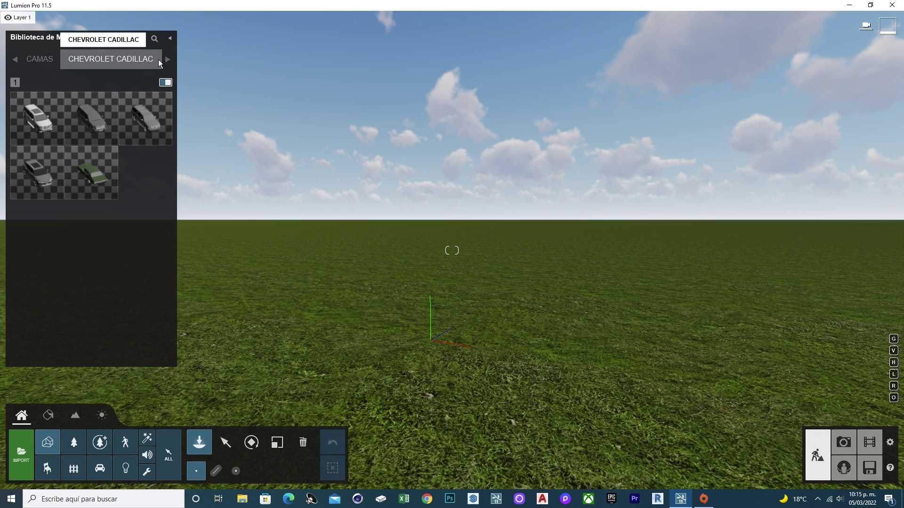
{"action": "left_click", "coordinate": [167, 61]}
{"action": "left_click", "coordinate": [94, 57]}
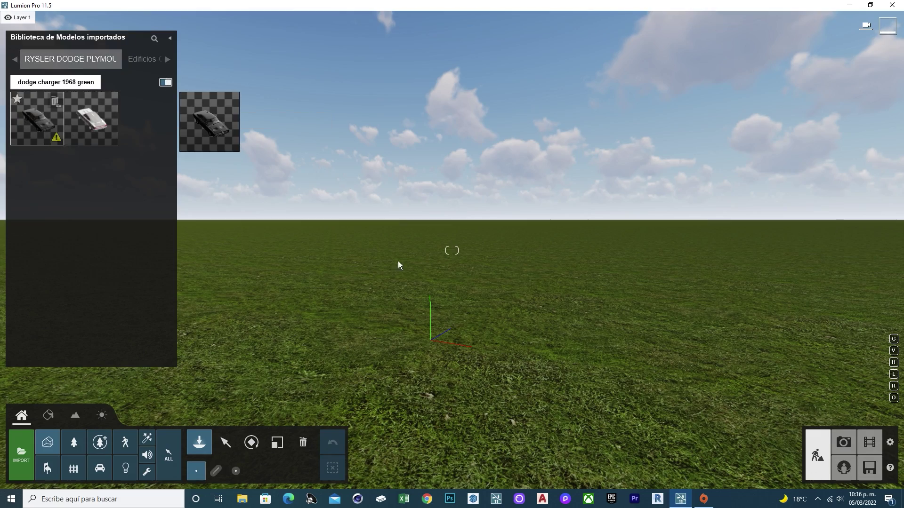
Place the black Dodge Charger on the grass and frame it in view.
{"action": "left_click", "coordinate": [397, 336]}
{"action": "key", "text": "s"}
{"action": "mouse_move", "coordinate": [495, 320]}
{"action": "right_mouse_down"}
{"action": "mouse_move", "coordinate": [527, 176]}
{"action": "mouse_move", "coordinate": [524, 274]}
{"action": "mouse_move", "coordinate": [551, 299]}
{"action": "mouse_move", "coordinate": [518, 288]}
{"action": "right_mouse_up"}
{"action": "key", "text": "w"}
Place the Plymouth Barracuda beside the Charger.
{"action": "left_click", "coordinate": [91, 125]}
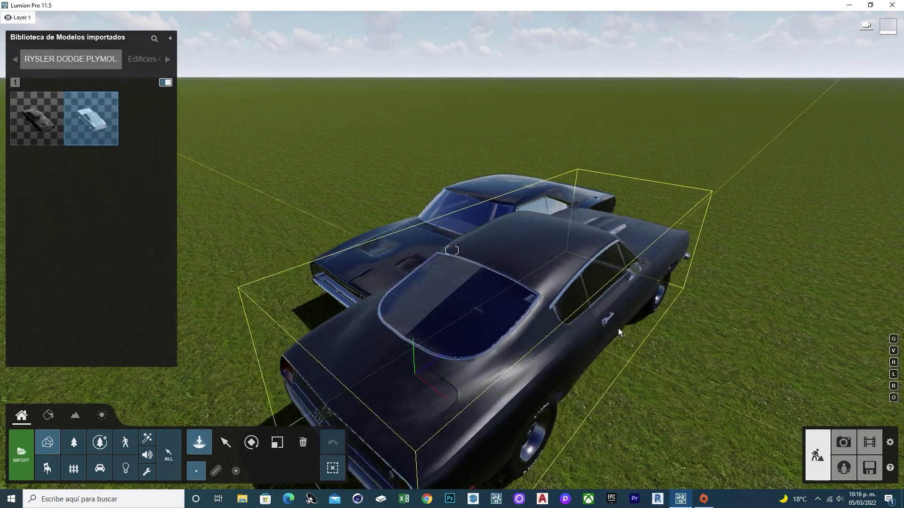
{"action": "key", "text": "s"}
{"action": "key", "text": "d"}
{"action": "left_click", "coordinate": [616, 345]}
{"action": "key", "text": "d"}
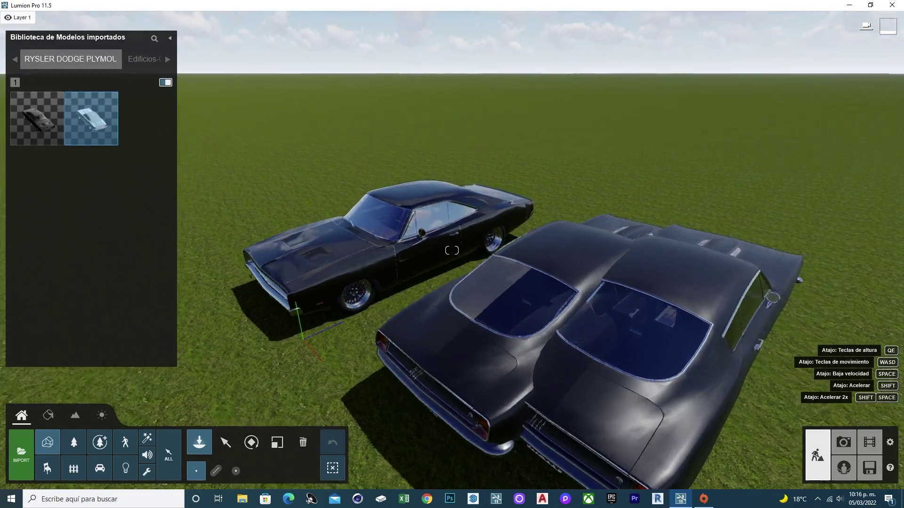
{"action": "right_click_drag", "start_coordinate": [771, 334], "coordinate": [593, 351]}
Select the placed Plymouth and show its advanced options from a rear three-quarter view.
{"action": "left_click", "coordinate": [227, 444]}
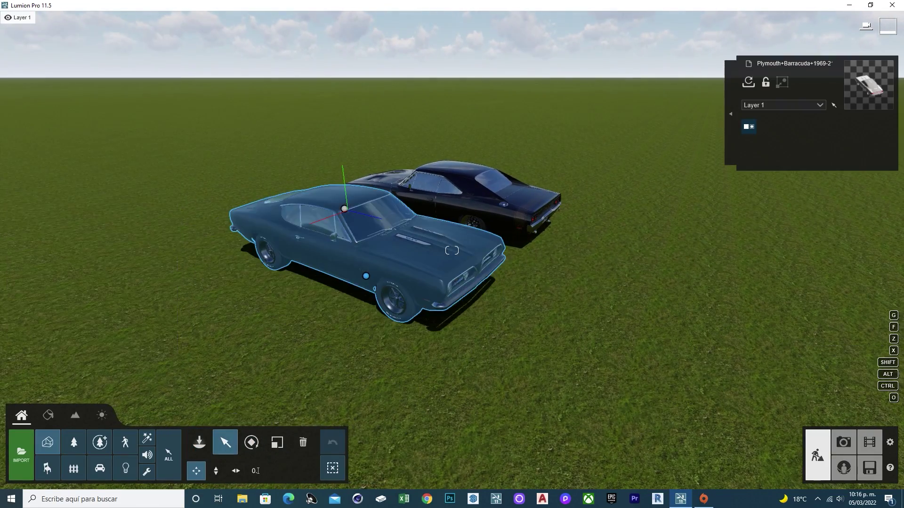
{"action": "key", "text": "d"}
{"action": "right_click_drag", "start_coordinate": [715, 203], "coordinate": [657, 188]}
{"action": "right_click_drag", "start_coordinate": [423, 257], "coordinate": [492, 250]}
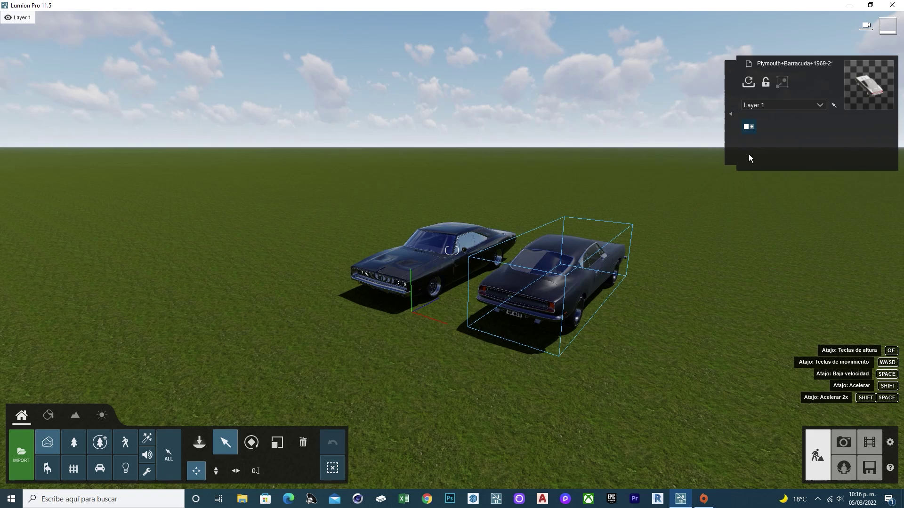
{"action": "left_click", "coordinate": [730, 115]}
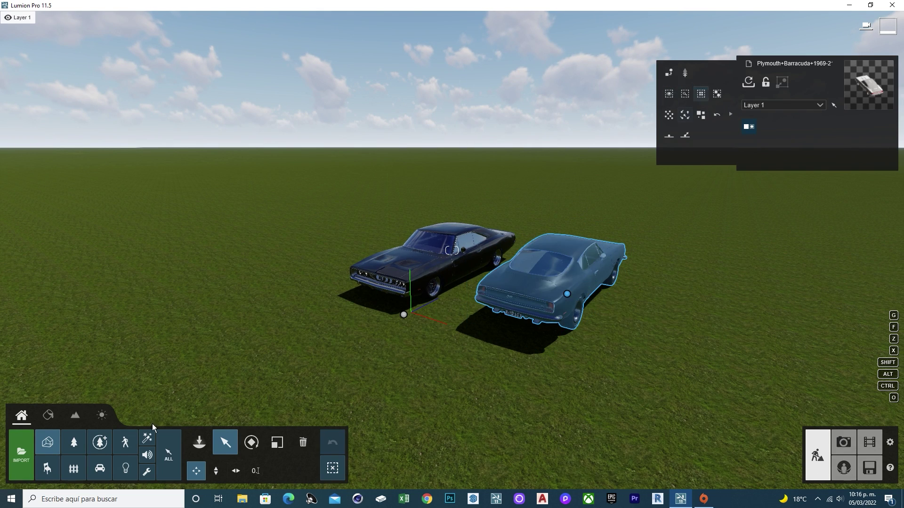
{"action": "left_click", "coordinate": [48, 442]}
Place the red Ferrari from the FERRARI ALFAROMEO collection beside the muscle cars.
{"action": "left_click", "coordinate": [135, 62]}
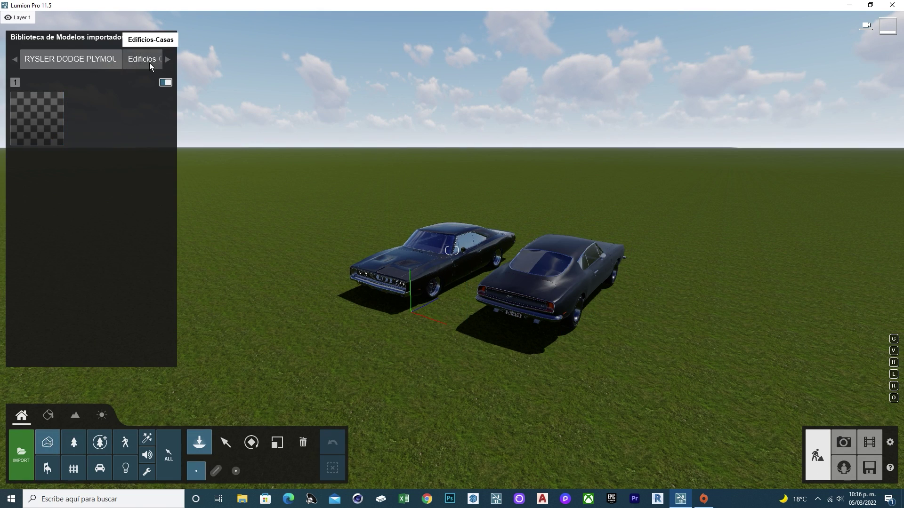
{"action": "left_click", "coordinate": [167, 60]}
{"action": "left_click", "coordinate": [167, 60]}
{"action": "left_click", "coordinate": [78, 66]}
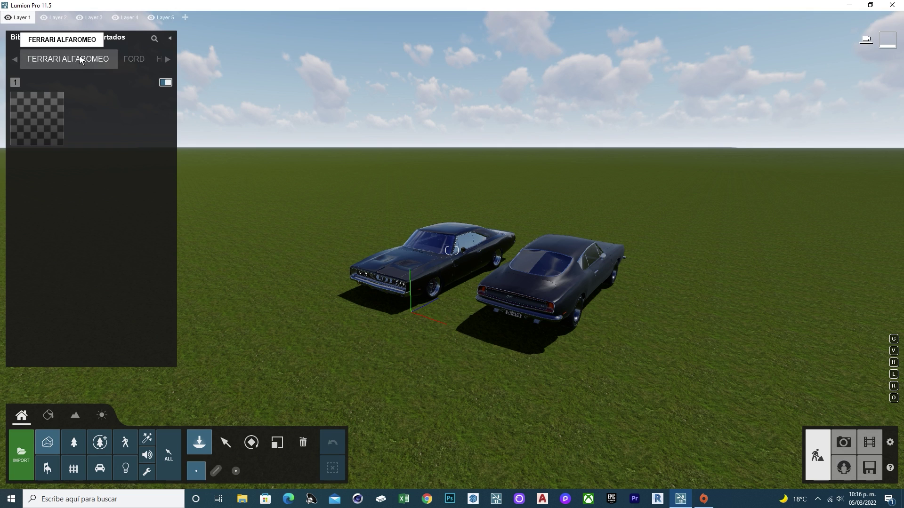
{"action": "left_click", "coordinate": [42, 132]}
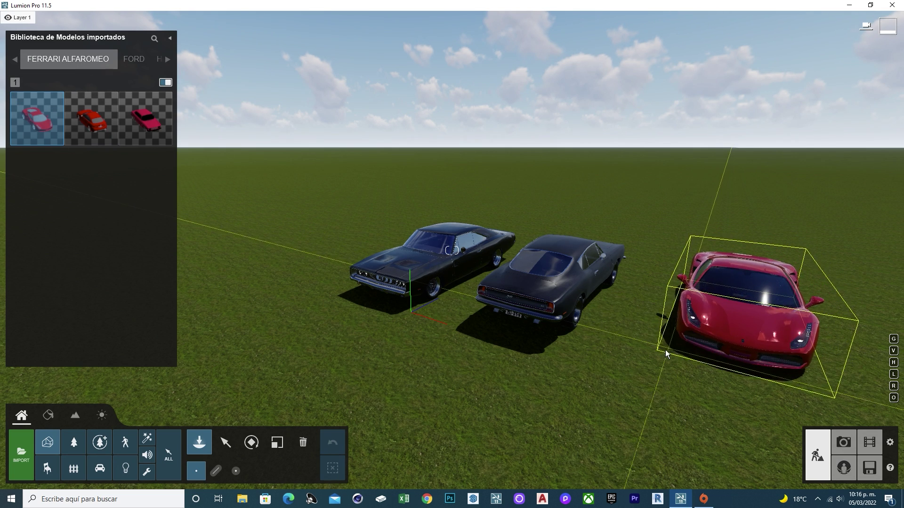
{"action": "left_click", "coordinate": [693, 311]}
Place the black Alfa Romeo at front left and the red Alfa Romeo in front.
{"action": "left_click", "coordinate": [92, 118]}
{"action": "scroll", "coordinate": [324, 344], "scroll_direction": "down", "scroll_amount": 3}
{"action": "left_click", "coordinate": [281, 343]}
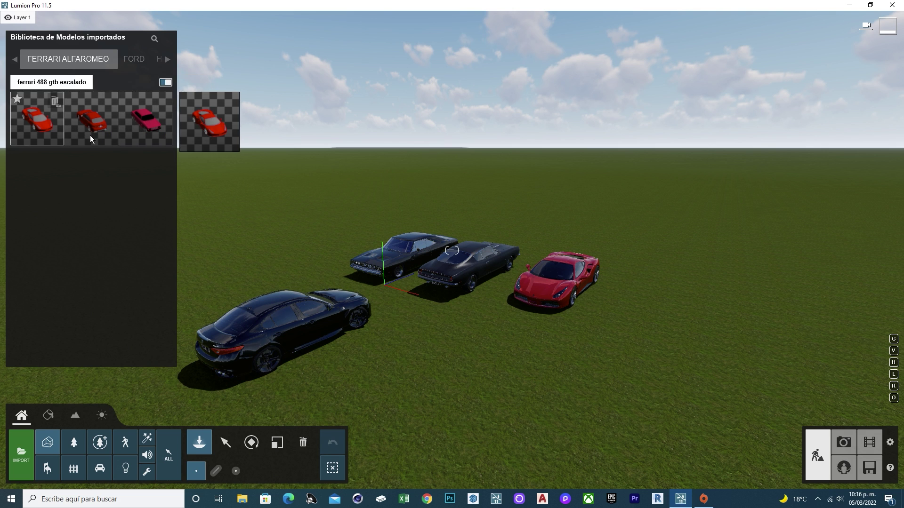
{"action": "left_click", "coordinate": [134, 131]}
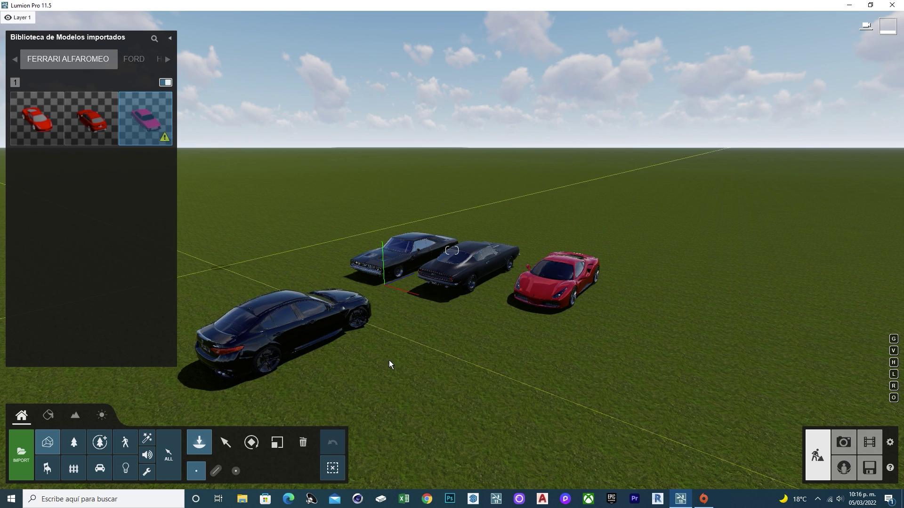
{"action": "left_click", "coordinate": [391, 355]}
{"action": "right_click_drag", "start_coordinate": [391, 355], "coordinate": [503, 301]}
{"action": "scroll", "coordinate": [502, 301], "scroll_direction": "up", "scroll_amount": 3}
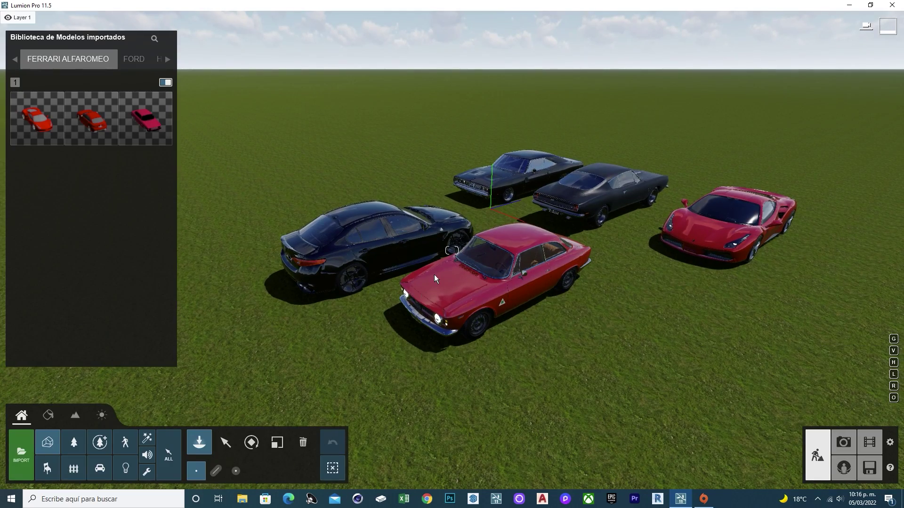
{"action": "right_click_drag", "start_coordinate": [434, 275], "coordinate": [522, 273]}
{"action": "key", "text": "w"}
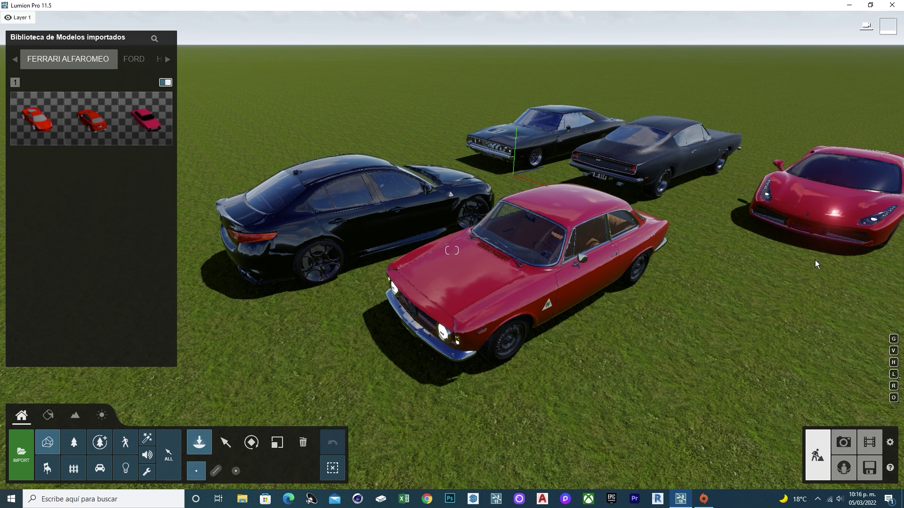
Place the striped Ford Mustang from the FORD collection beside the Ferrari.
{"action": "key", "text": "d"}
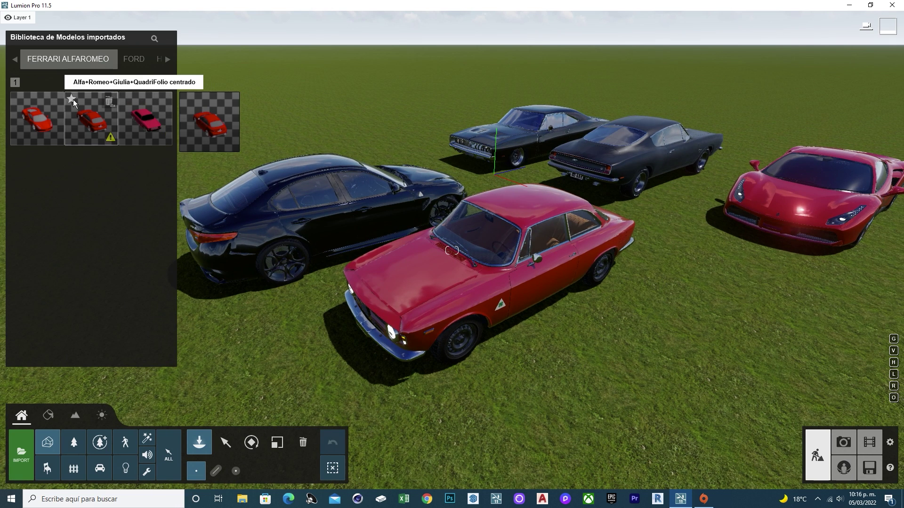
{"action": "mouse_move", "coordinate": [101, 142]}
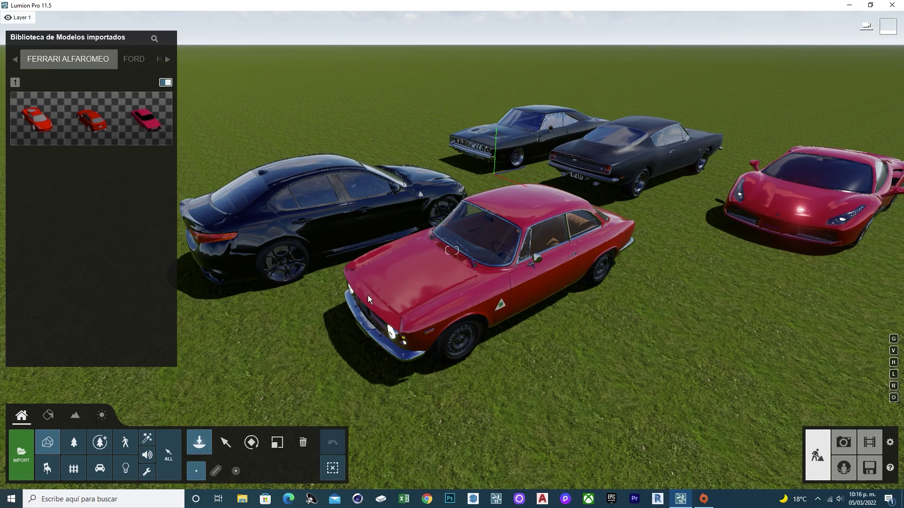
{"action": "key", "text": "s"}
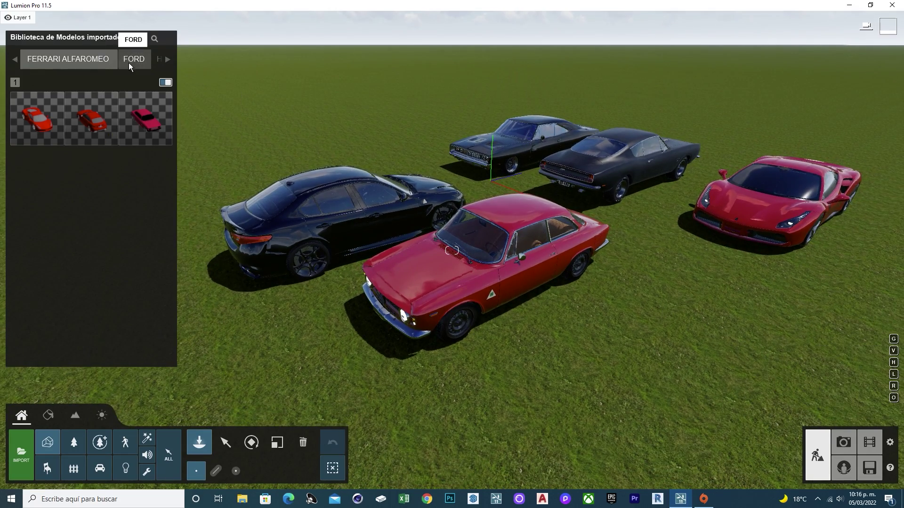
{"action": "left_click", "coordinate": [130, 61]}
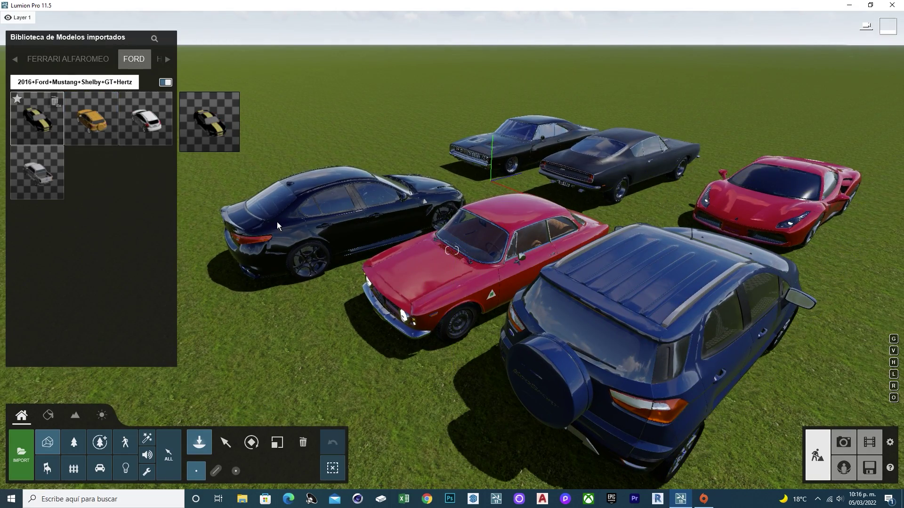
{"action": "left_click", "coordinate": [36, 125]}
{"action": "key", "text": "s"}
{"action": "key", "text": "d"}
{"action": "left_click", "coordinate": [681, 272]}
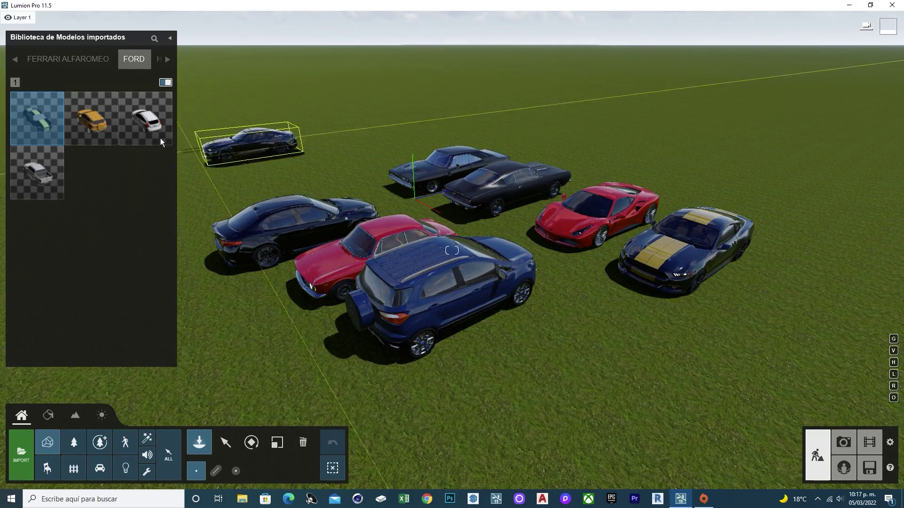
Add a white Ford Focus in front of the group and the Ranger pickup at left.
{"action": "left_click", "coordinate": [145, 130]}
{"action": "left_click", "coordinate": [537, 375]}
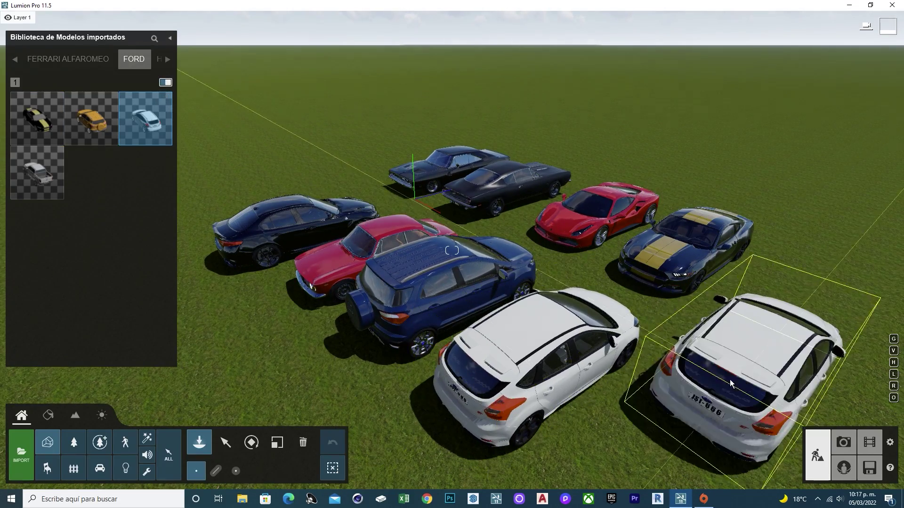
{"action": "right_click_drag", "start_coordinate": [730, 384], "coordinate": [634, 406]}
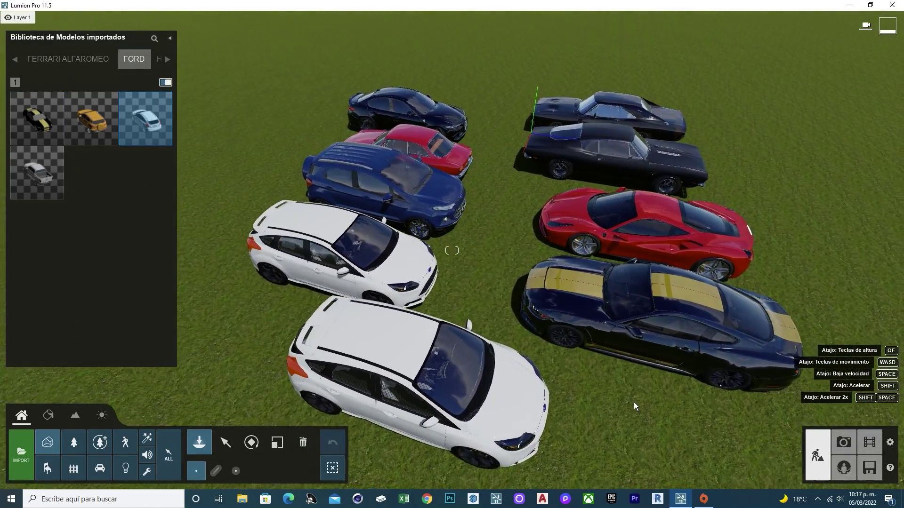
{"action": "left_click", "coordinate": [36, 172]}
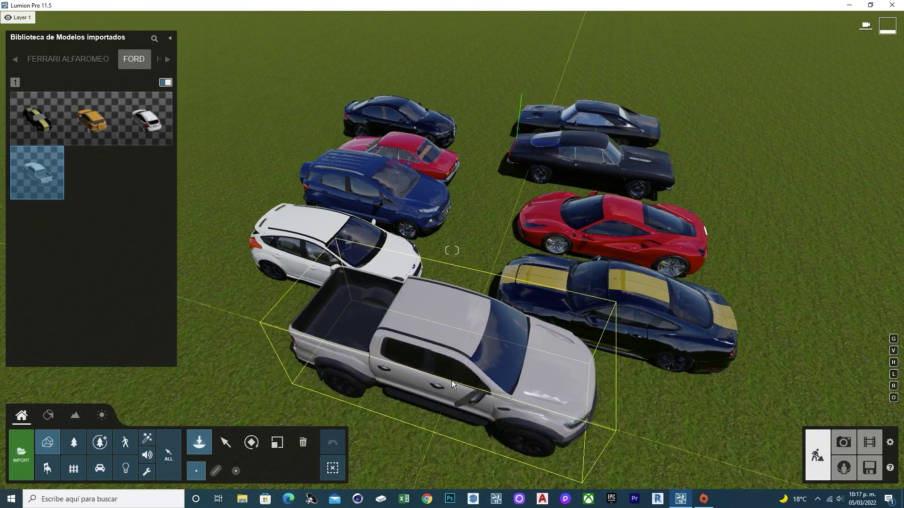
{"action": "left_click", "coordinate": [268, 358]}
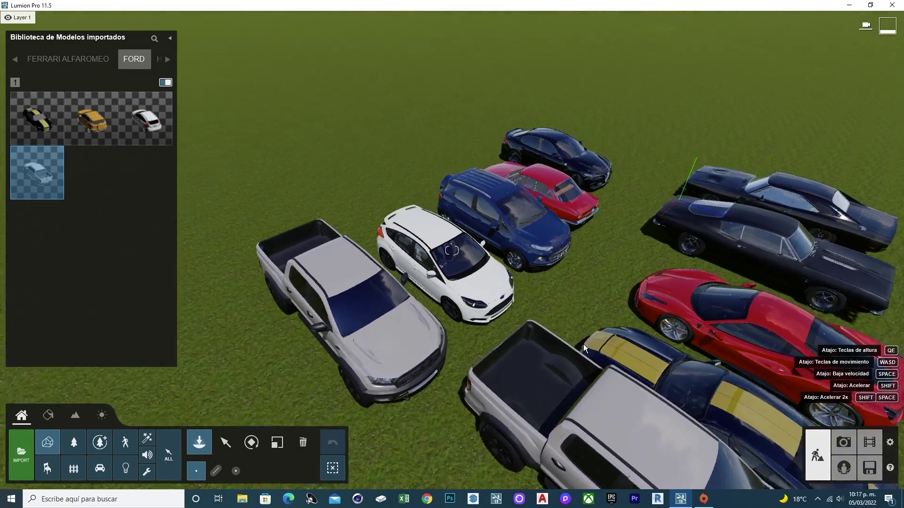